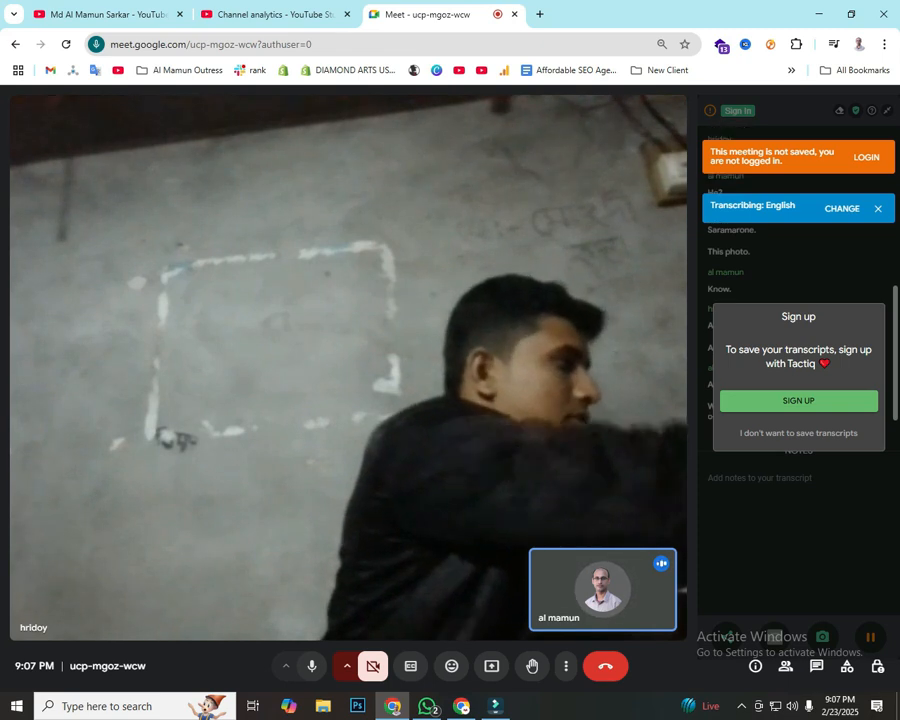
# Share the entire screen with the participants of the Google Meet call
pyautogui.click(491, 666)
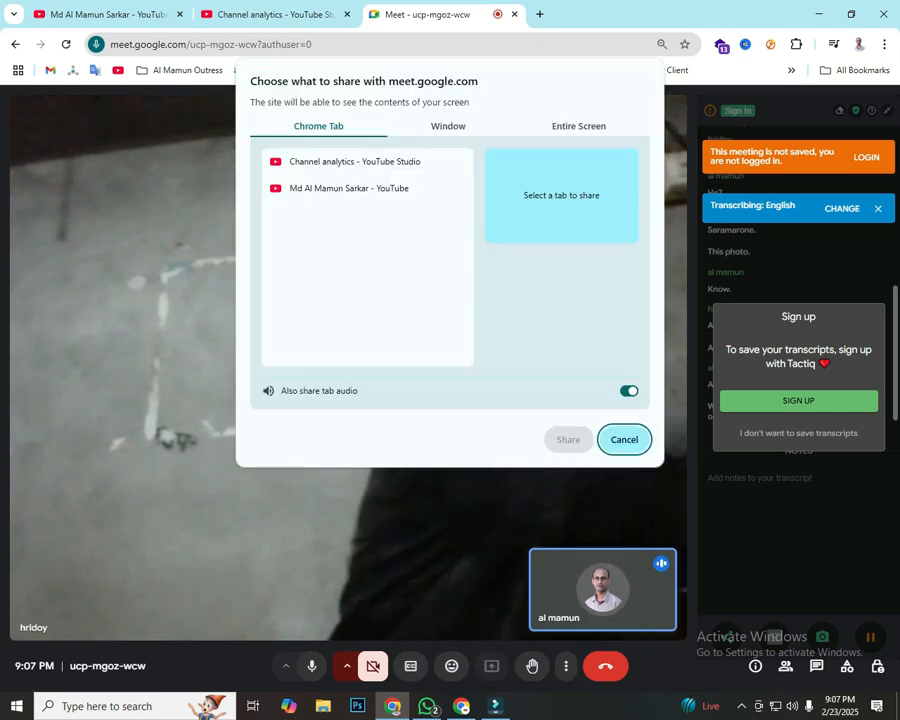
pyautogui.click(578, 126)
pyautogui.click(355, 225)
pyautogui.click(568, 439)
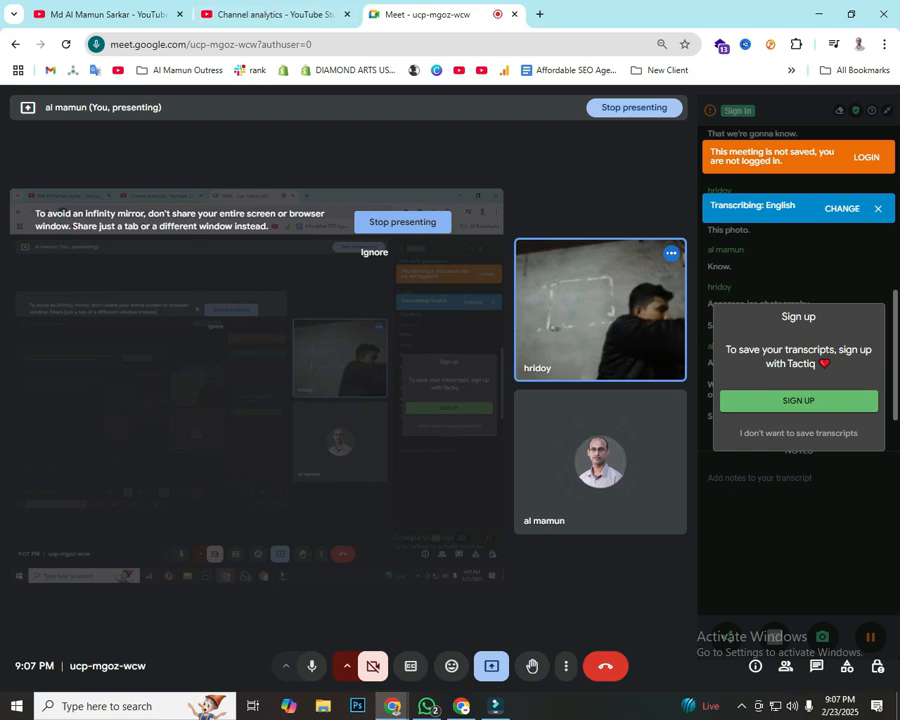
pyautogui.moveTo(572, 310)
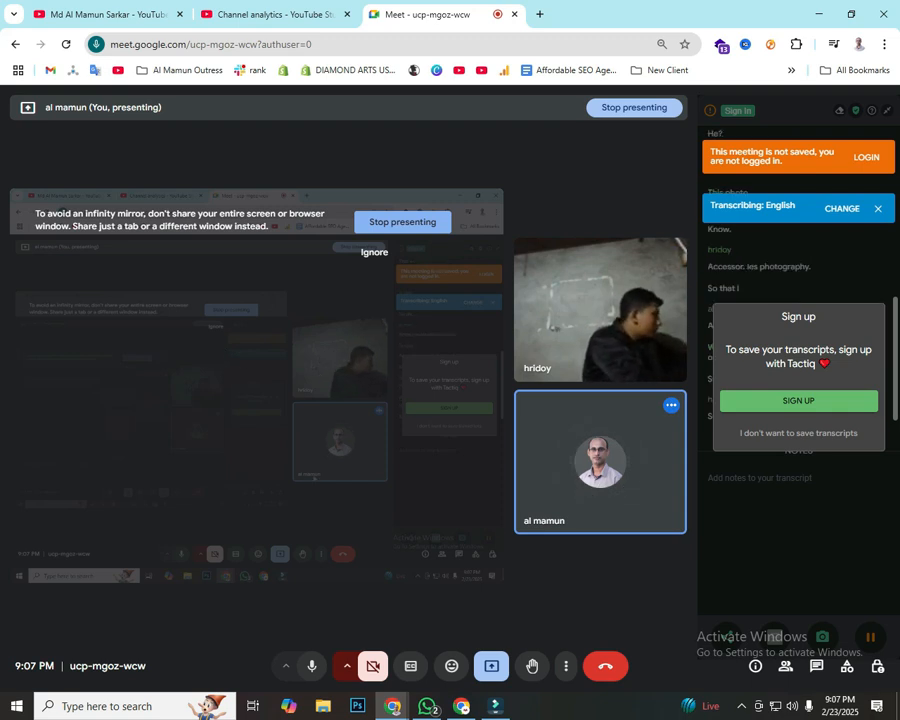
# Open the bookmarked ChatGPT site in a new browser tab
pyautogui.click(539, 14)
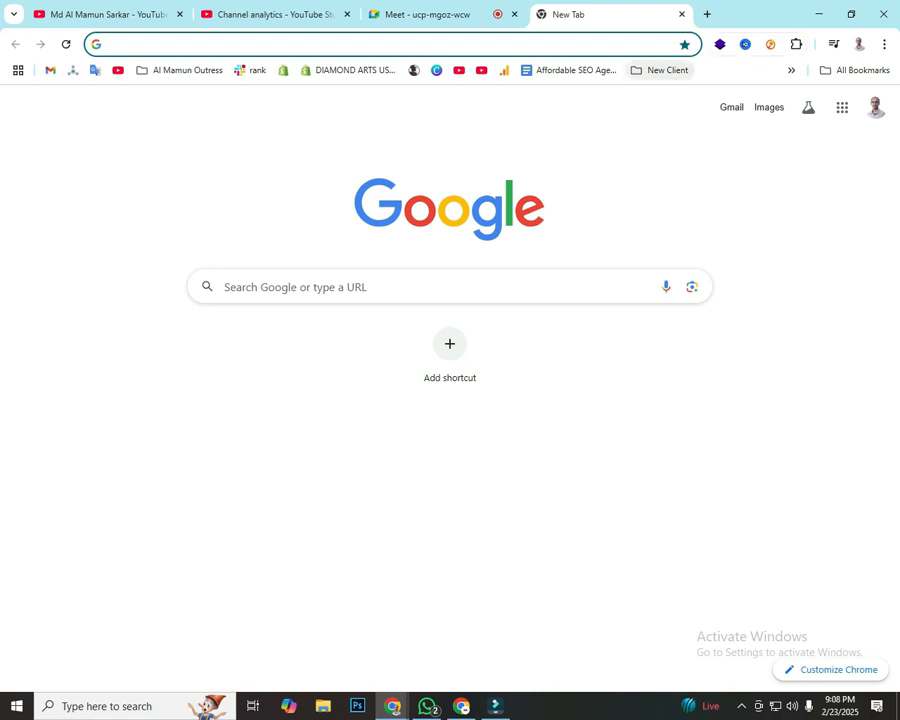
pyautogui.click(791, 70)
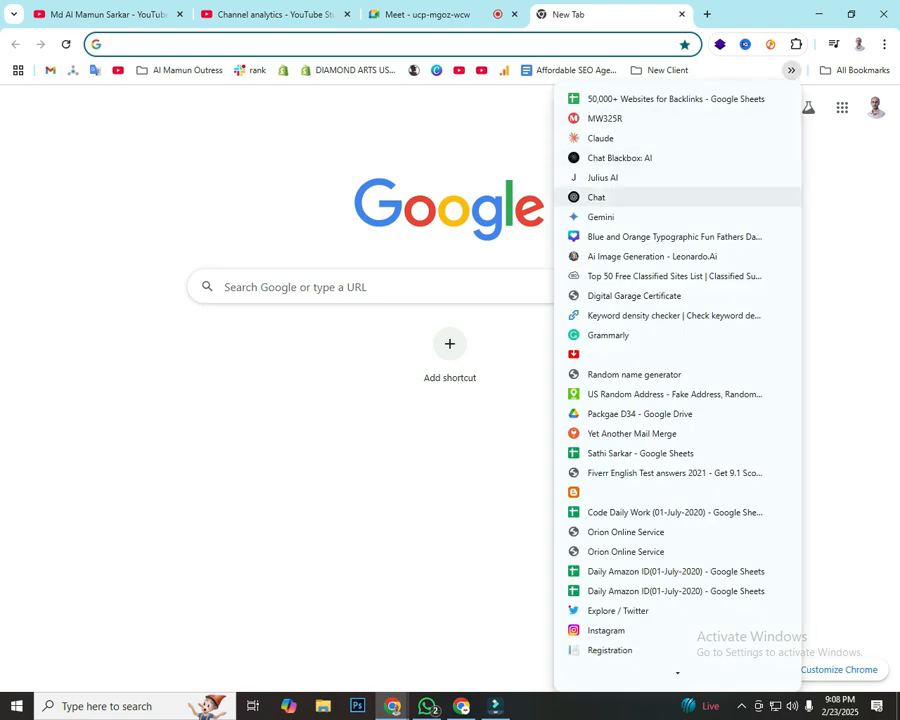
pyautogui.click(596, 197)
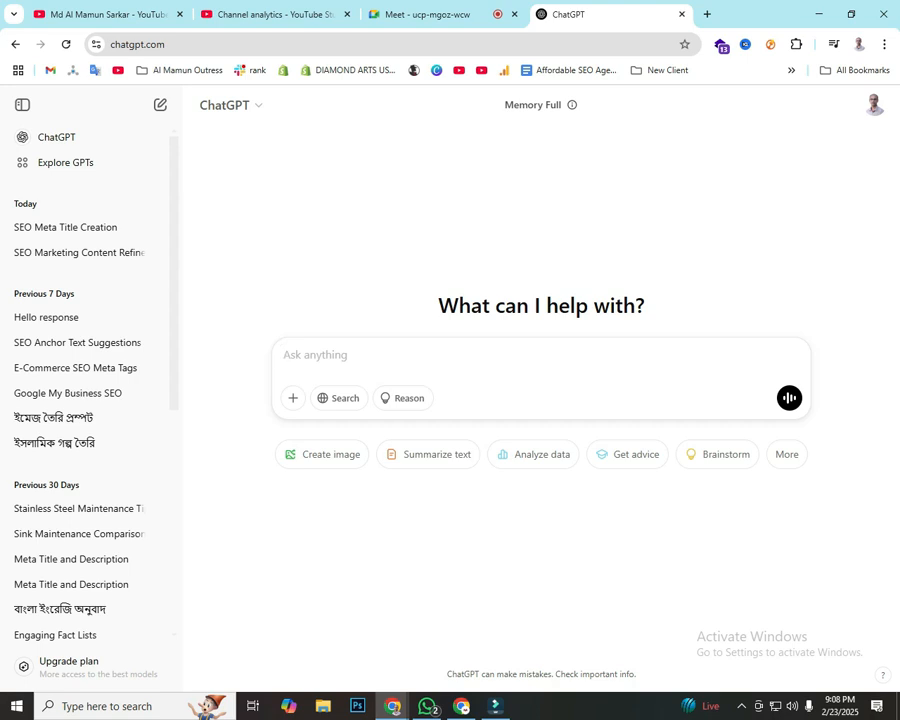
# Ask ChatGPT for a one-minute Islamic story with the prompt "তুমি আমাকে 1 মিনিটের একটি ইসলামিক গল্প লিখে দাও"
pyautogui.write('তুমি আমাকে')
pyautogui.write(' 1 ')
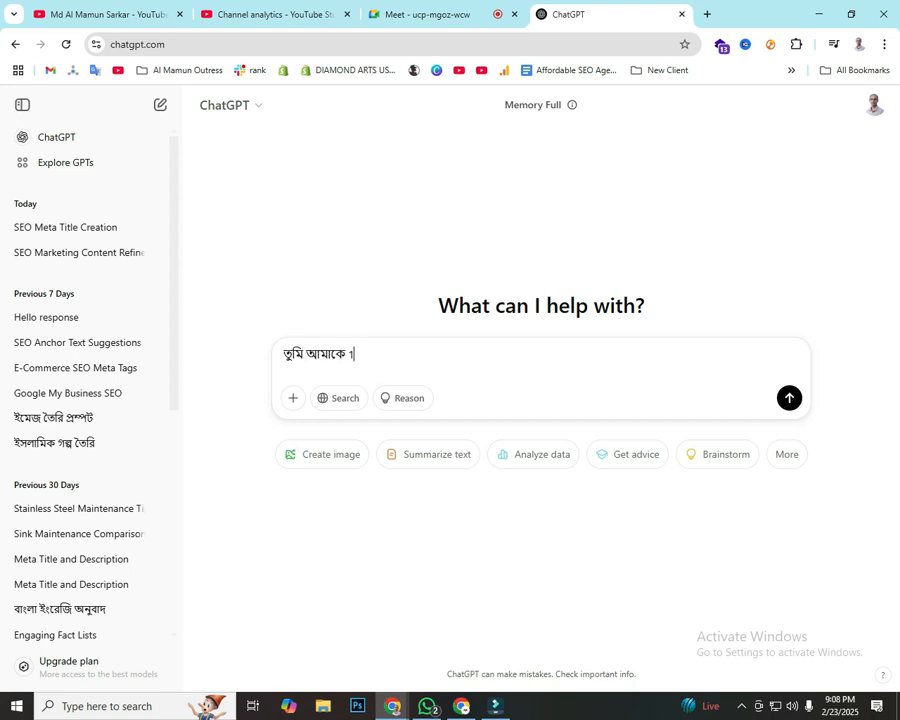
pyautogui.write('মিনিটের একটি')
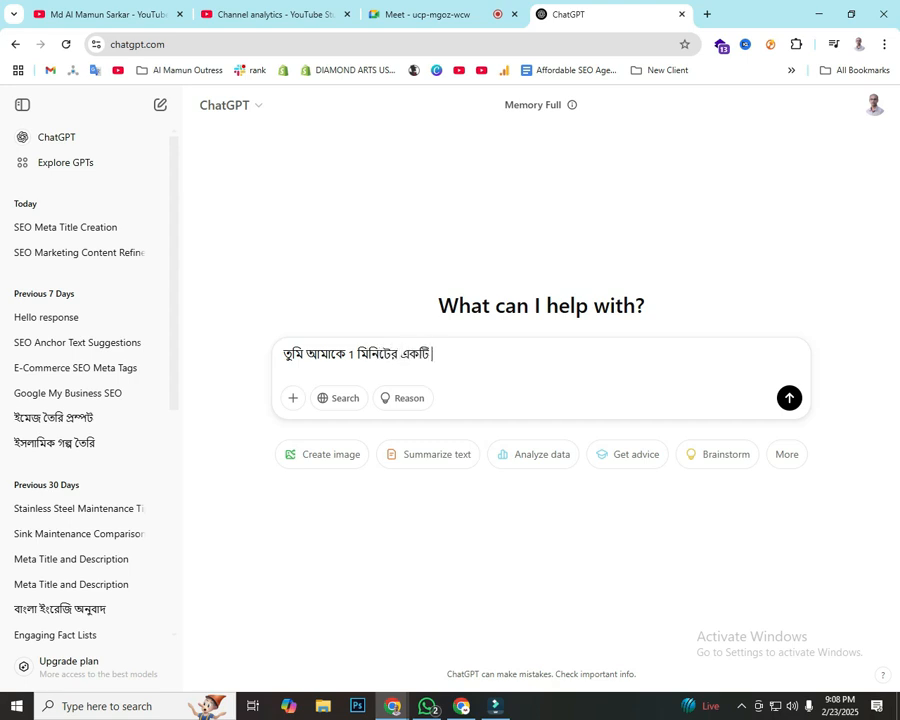
pyautogui.write(' ইসলামিক গল')
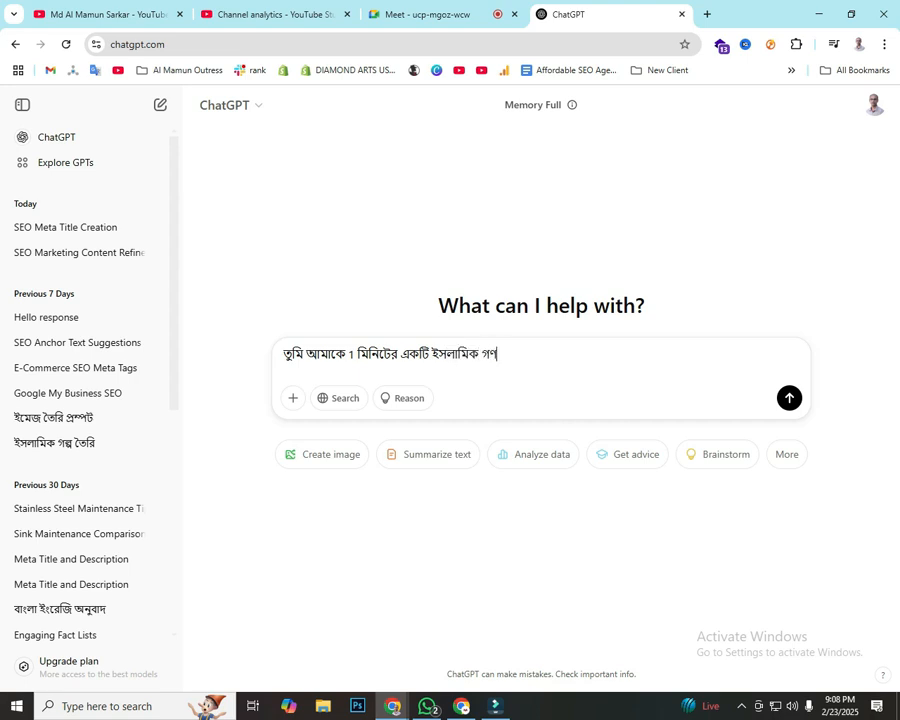
pyautogui.write('্প লিখে দাও')
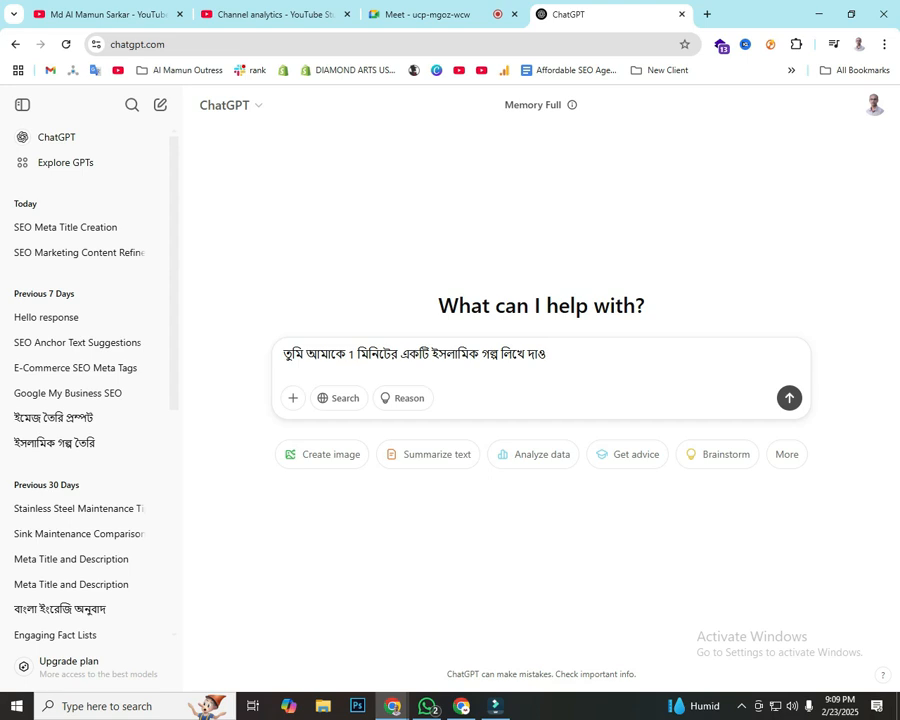
pyautogui.press('Return')
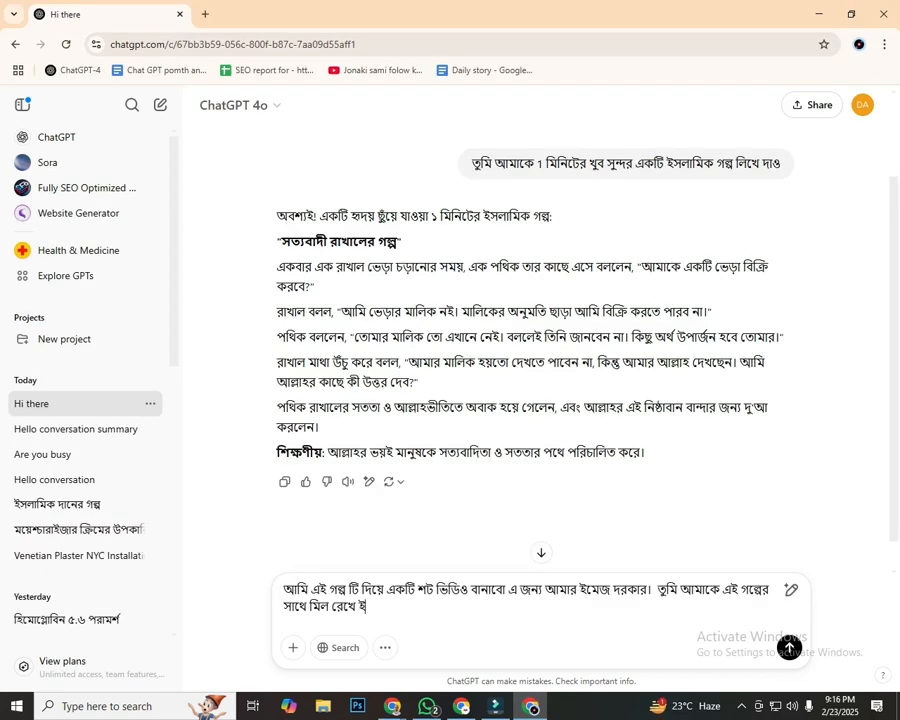
# Complete the message requesting images that match the story with "ইমেজ পম্ট দাও।" so that it asks for image prompts
pyautogui.write('মেজ পম্প্ট দাও।')
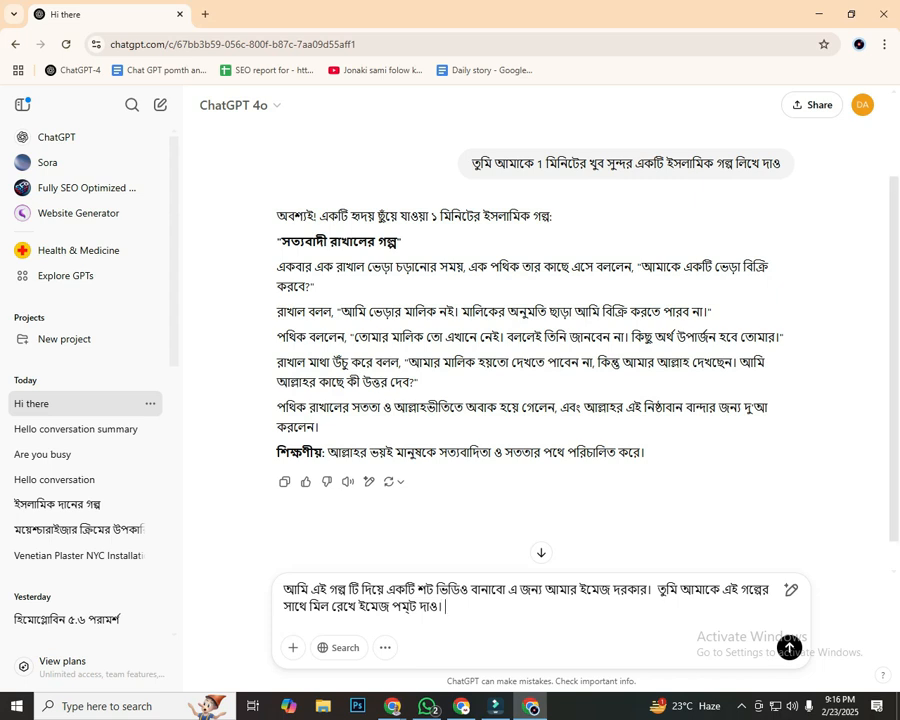
pyautogui.moveTo(277, 216); pyautogui.dragTo(321, 428)
pyautogui.scroll(-1, 325, 430)
pyautogui.moveTo(284, 590); pyautogui.dragTo(445, 606)
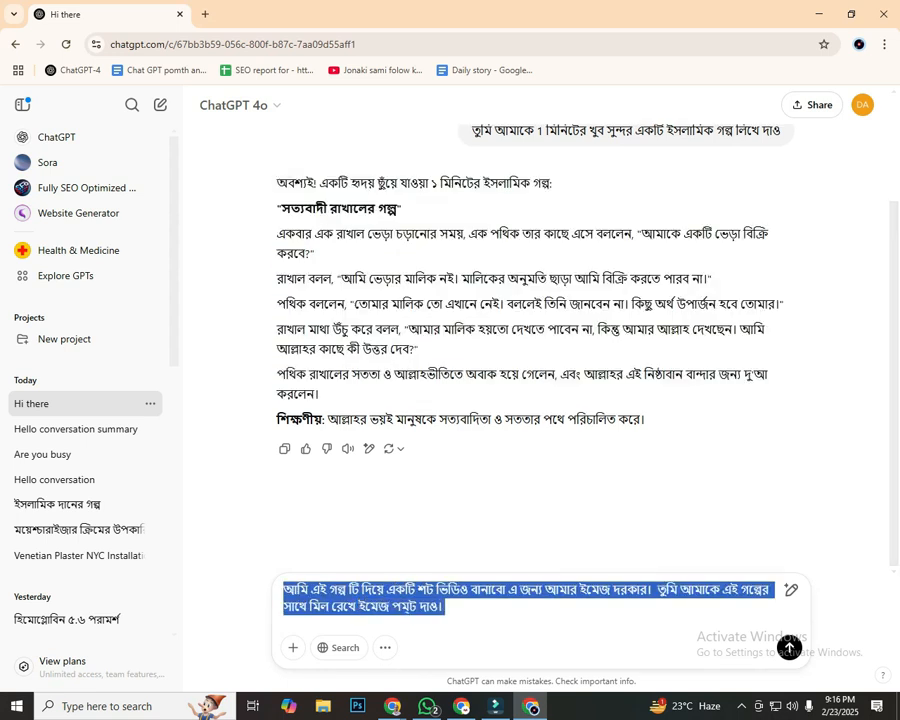
pyautogui.click(445, 606)
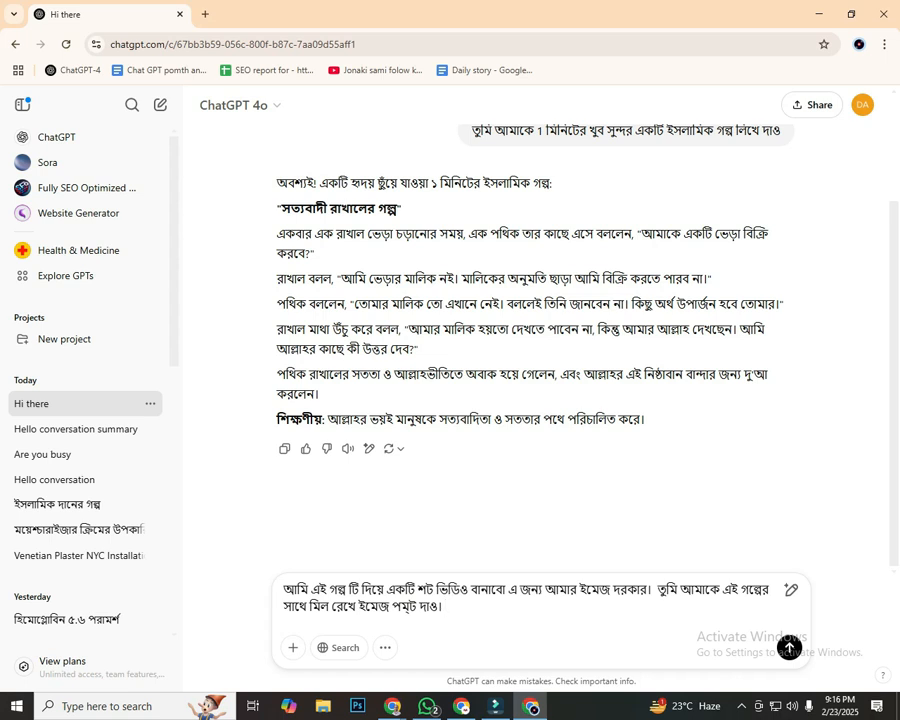
pyautogui.write('গ')
pyautogui.write('্ল')
pyautogui.press('BackSpace')
pyautogui.write('গপে')
pyautogui.press('BackSpace')
pyautogui.press('BackSpace')
pyautogui.press('BackSpace')
pyautogui.press('BackSpace')
# Add "দয়া করে গল্পের ইমেজ পম্ট গুলো ইংরেজিতে দিবে।" to request the image prompts in English, and send the message
pyautogui.write('দয়া করে')
pyautogui.write(' গ')
pyautogui.write('লে')
pyautogui.write('্প')
pyautogui.write('র')
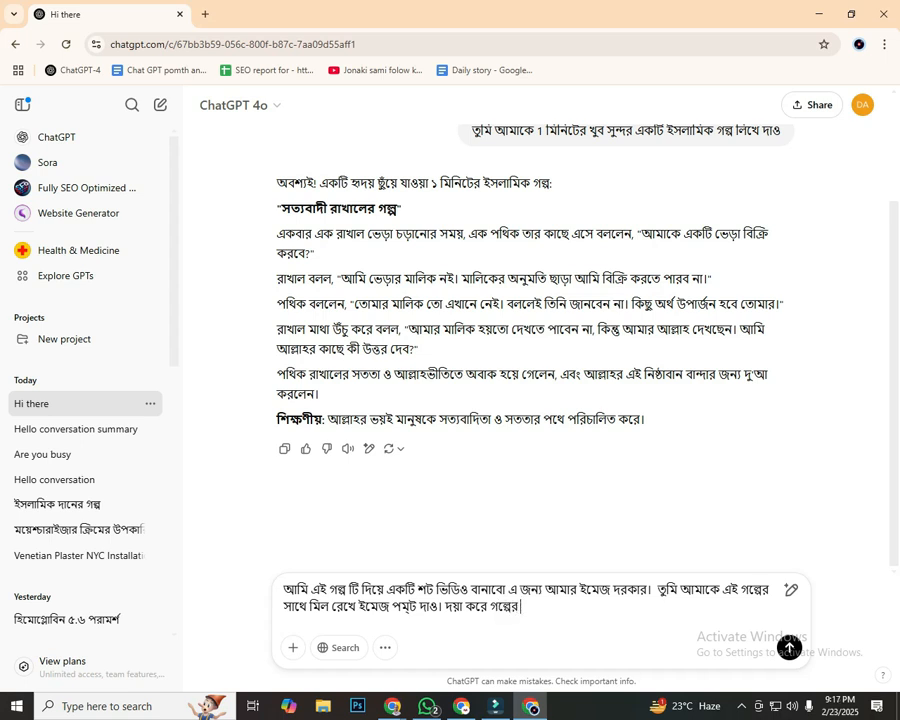
pyautogui.write(' ইমেজ পম্ট গুলো ইংরেজিতে দিবে')
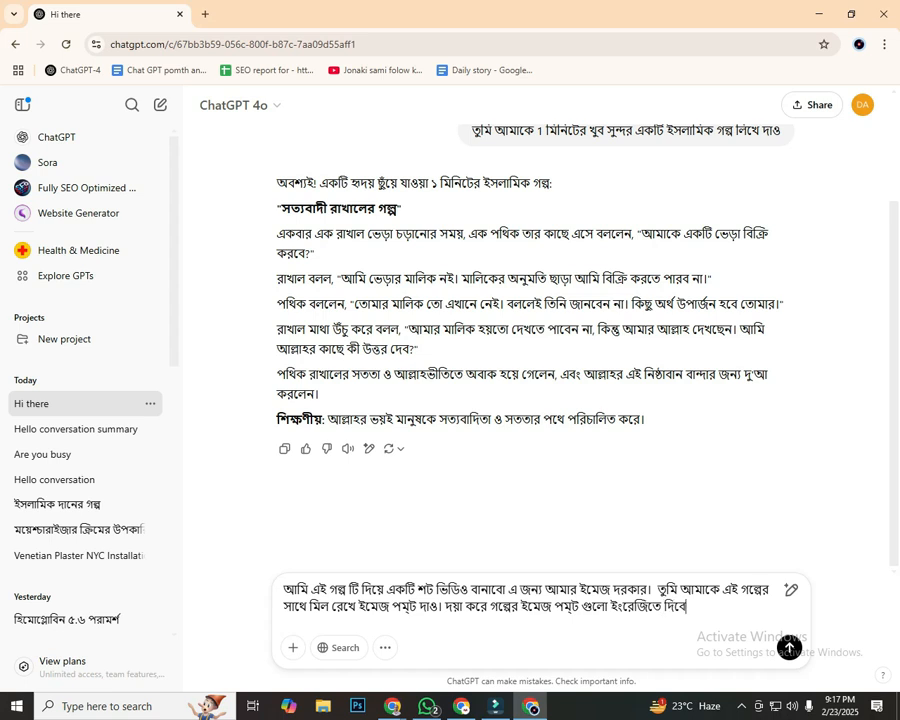
pyautogui.write('।')
pyautogui.hotkey('ctrl', 'a')
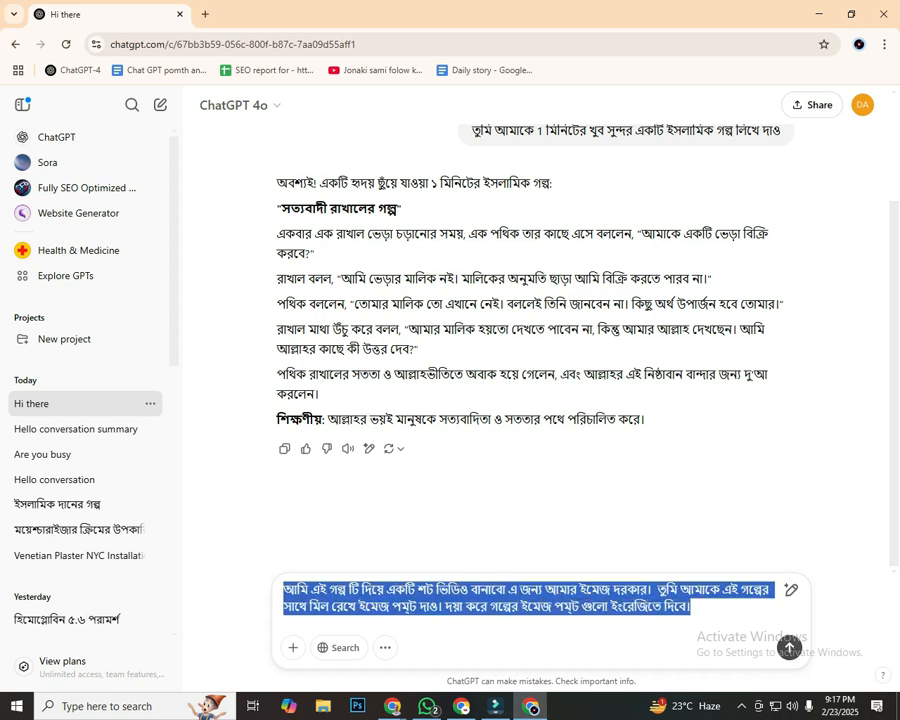
pyautogui.press('Return')
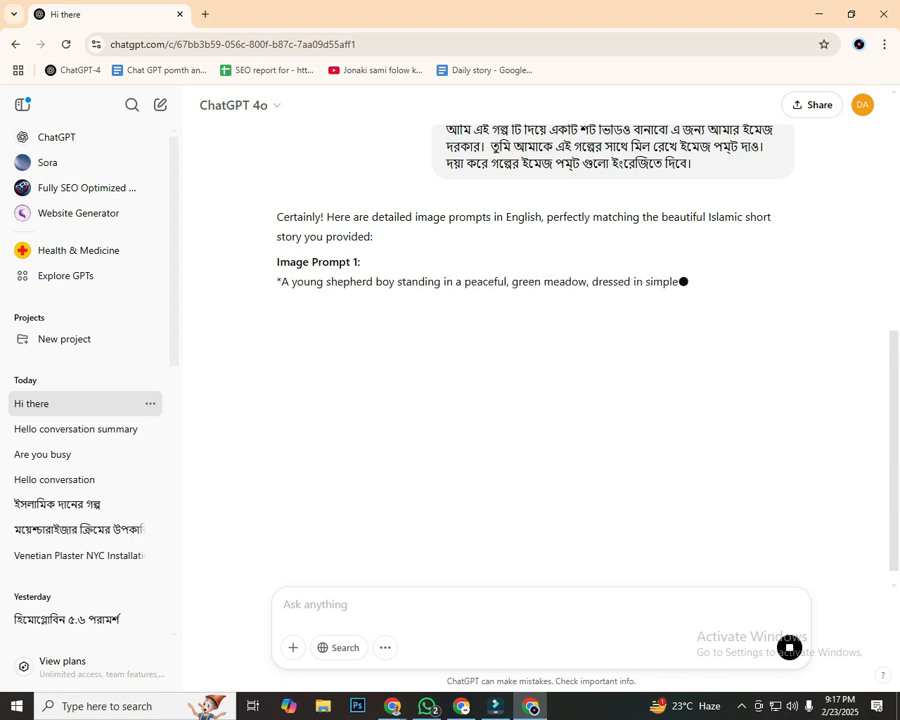
# Examine the text of Image Prompt 1 in the ChatGPT reply
pyautogui.moveTo(277, 281); pyautogui.dragTo(348, 301)
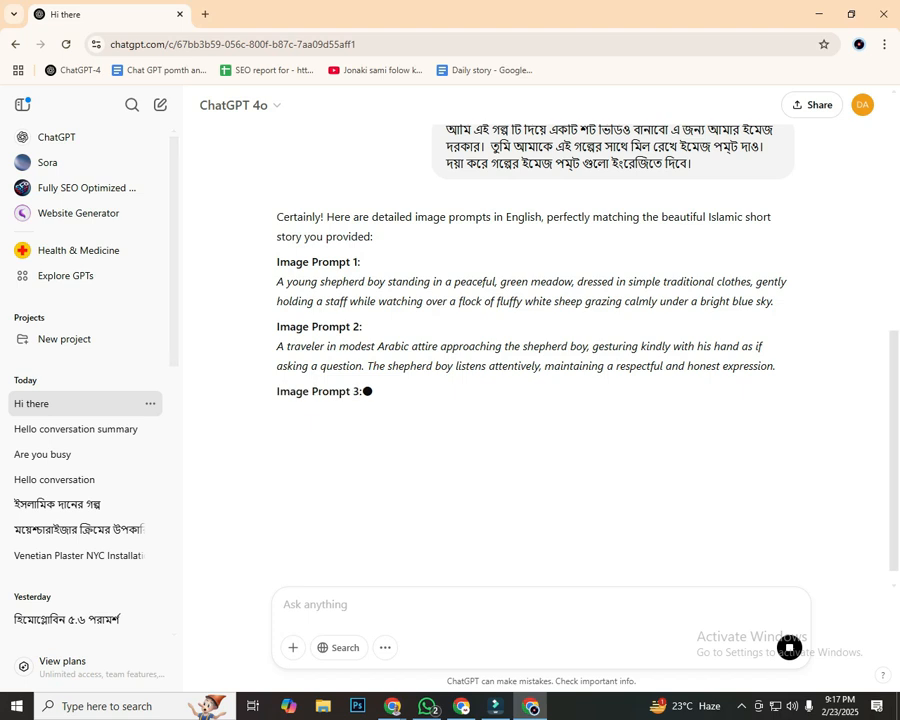
pyautogui.moveTo(277, 281); pyautogui.dragTo(360, 315)
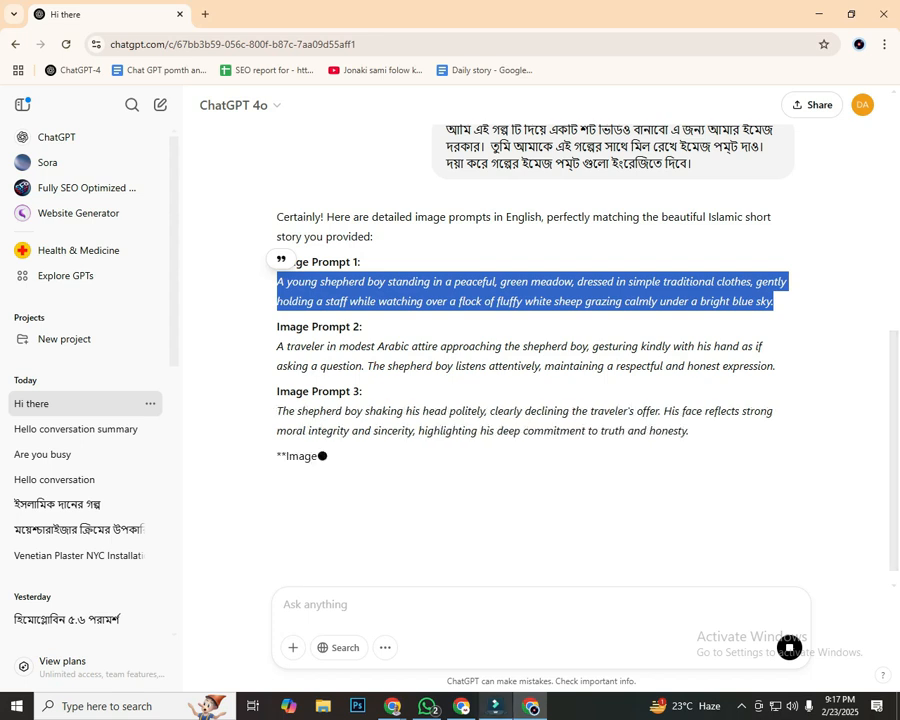
pyautogui.click(490, 681)
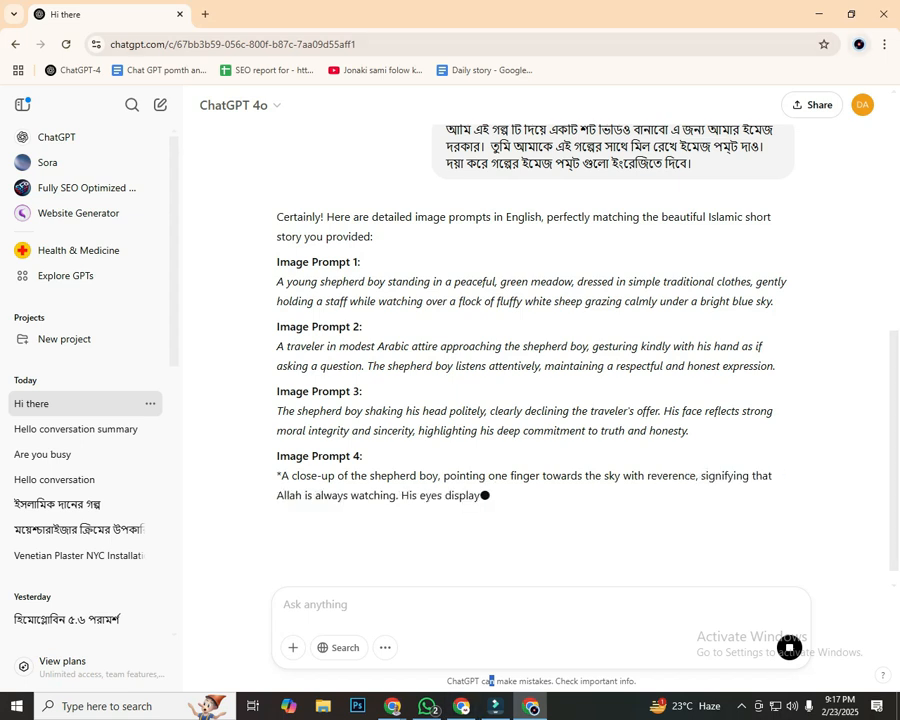
# Switch to the Meghops Chrome profile and search Google for "leonardo ai"
pyautogui.click(859, 44)
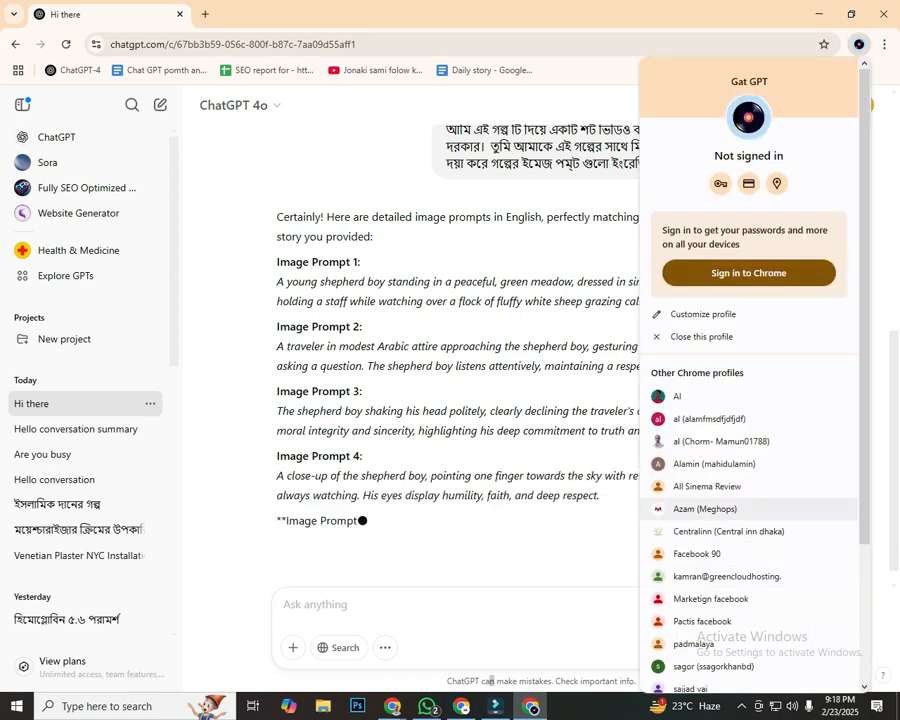
pyautogui.click(705, 508)
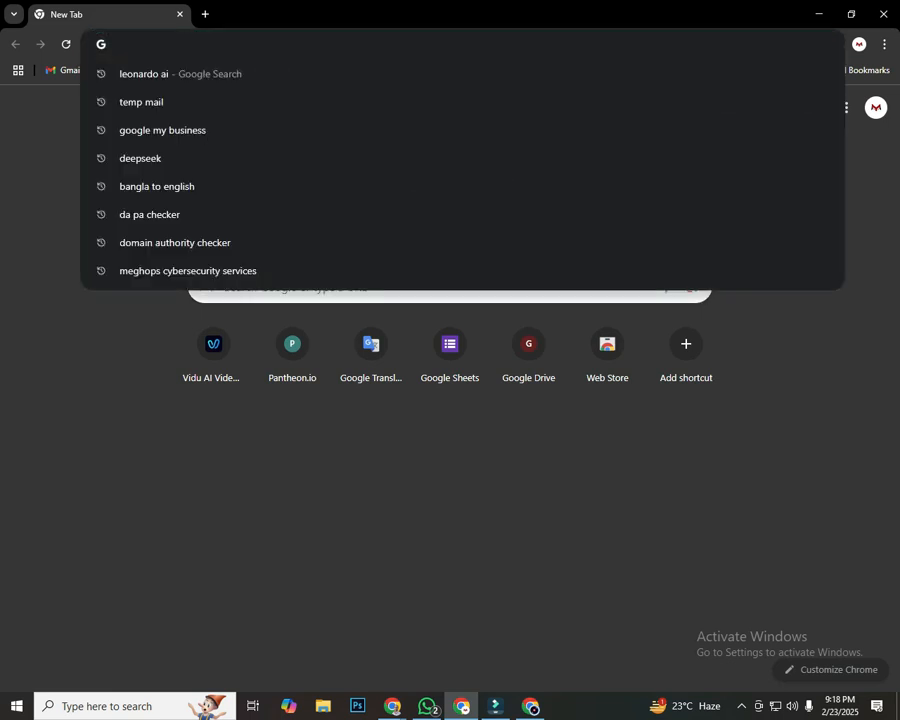
pyautogui.write('দ')
pyautogui.press('BackSpace')
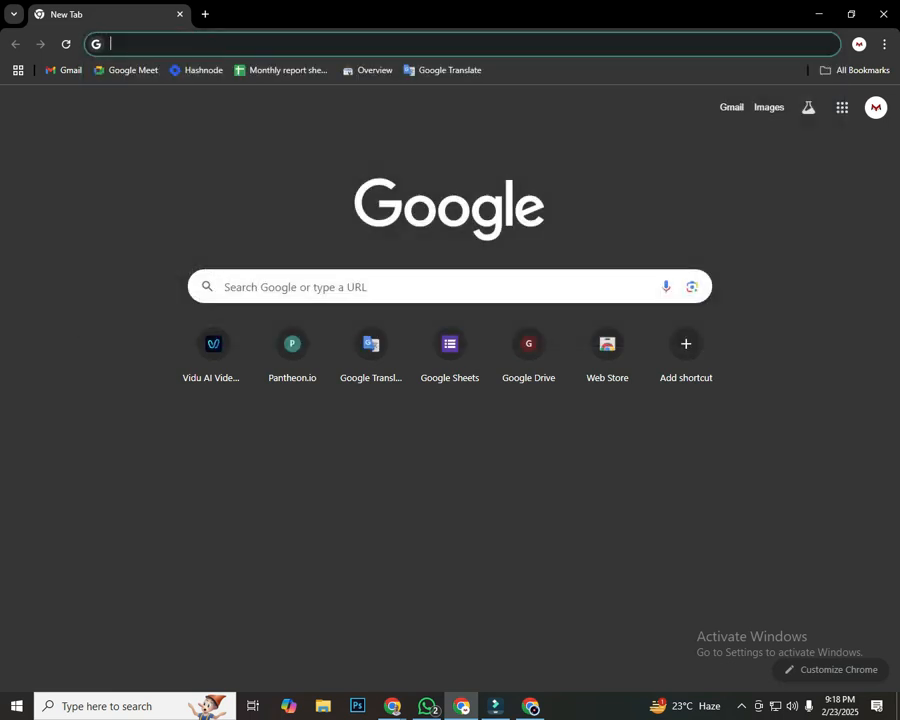
pyautogui.write('eonardo ai')
pyautogui.press('Return')
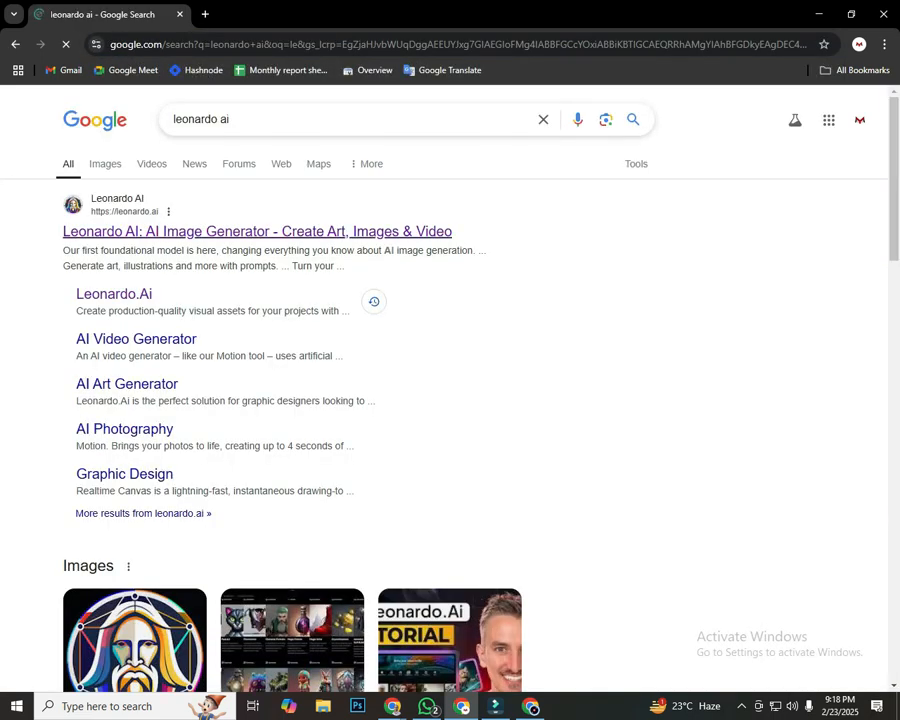
# Open the Leonardo AI site from the search results and go to its Realtime Gen tool
pyautogui.click(257, 231)
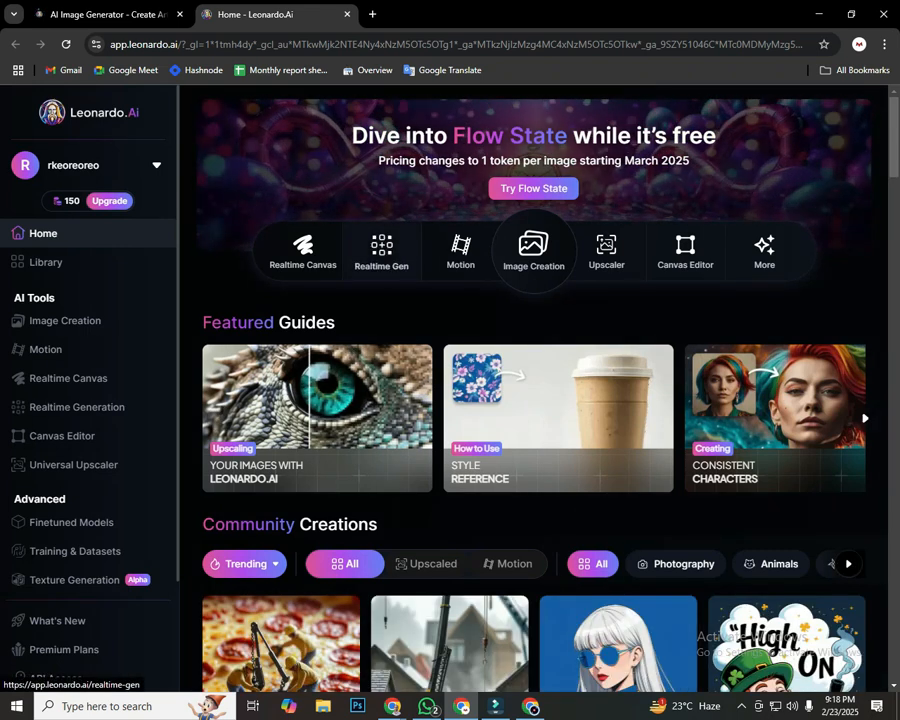
pyautogui.click(381, 255)
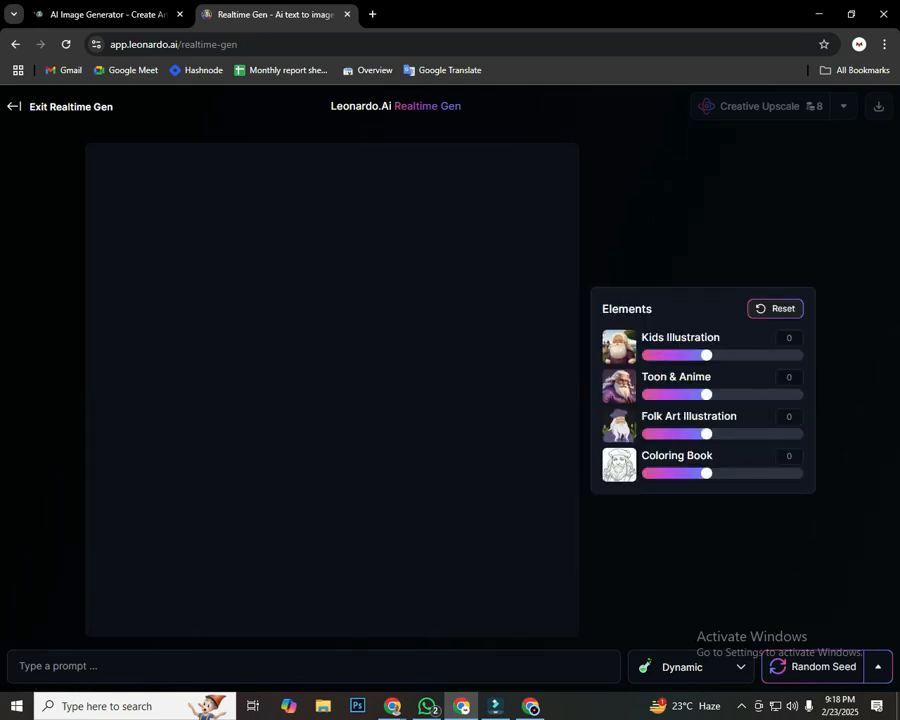
pyautogui.press('Print')
pyautogui.moveTo(1, 37); pyautogui.dragTo(360, 412)
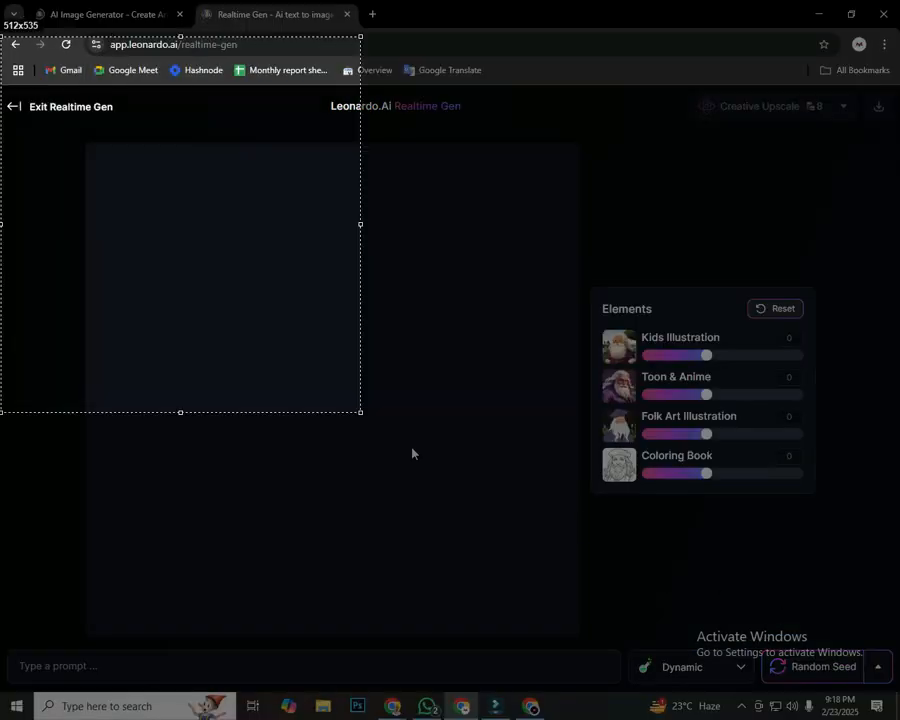
pyautogui.hotkey('ctrl', 'a')
pyautogui.moveTo(335, 301)
pyautogui.mouseDown()
pyautogui.moveTo(30, 649)
pyautogui.moveTo(52, 660)
pyautogui.mouseUp()
pyautogui.hotkey('ctrl', 'c')
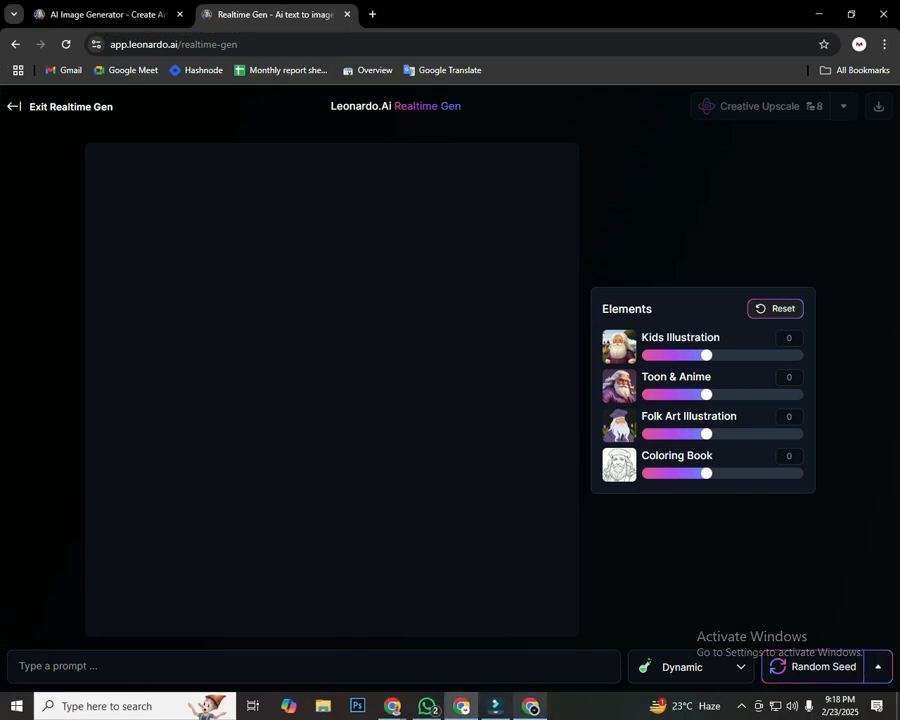
# Generate an image in Leonardo's Realtime Gen from ChatGPT's Image Prompt 1 about the young shepherd boy, and download it
pyautogui.click(530, 705)
pyautogui.moveTo(278, 281); pyautogui.dragTo(775, 301)
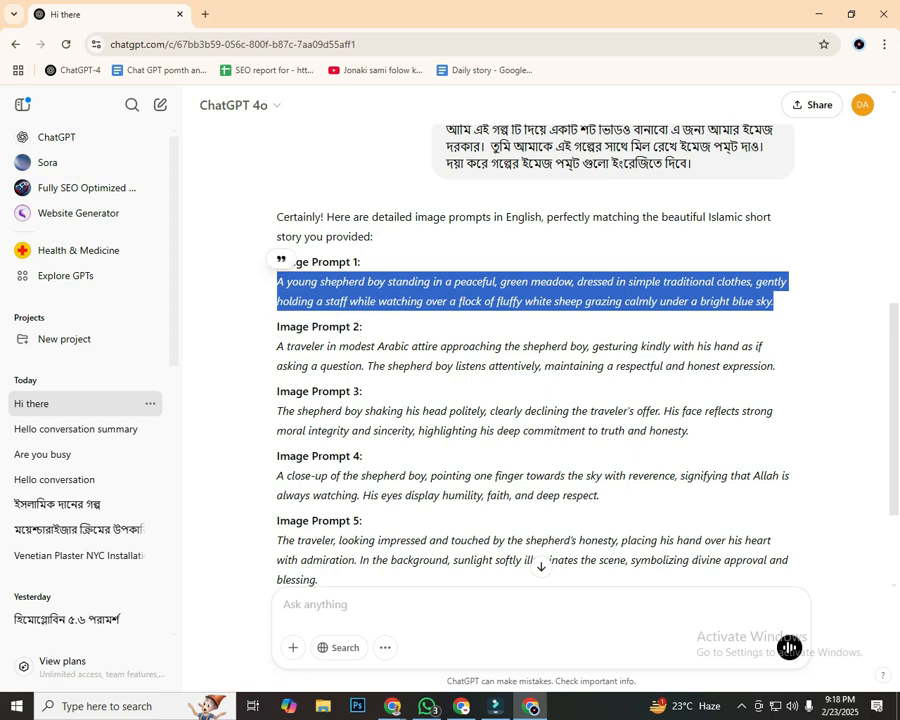
pyautogui.hotkey('alt', 'Tab')
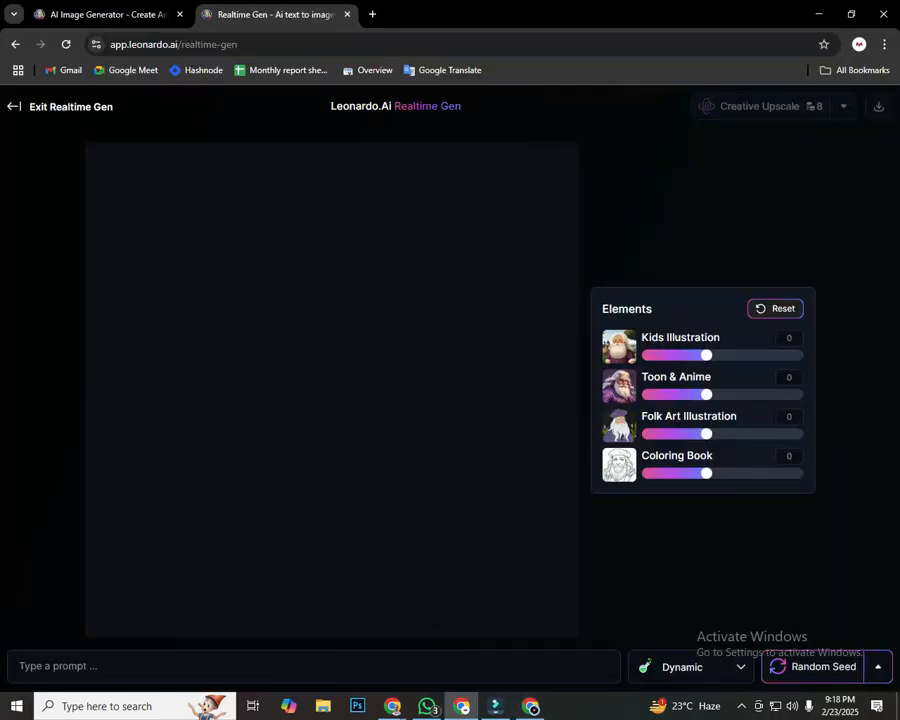
pyautogui.click(19, 666)
pyautogui.hotkey('ctrl', 'v')
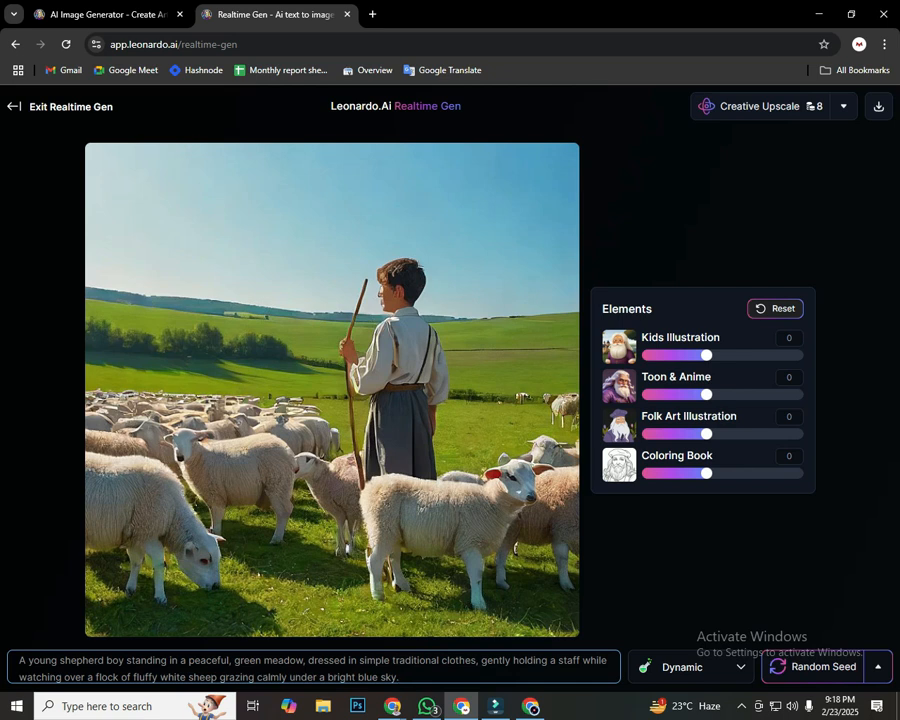
pyautogui.click(879, 106)
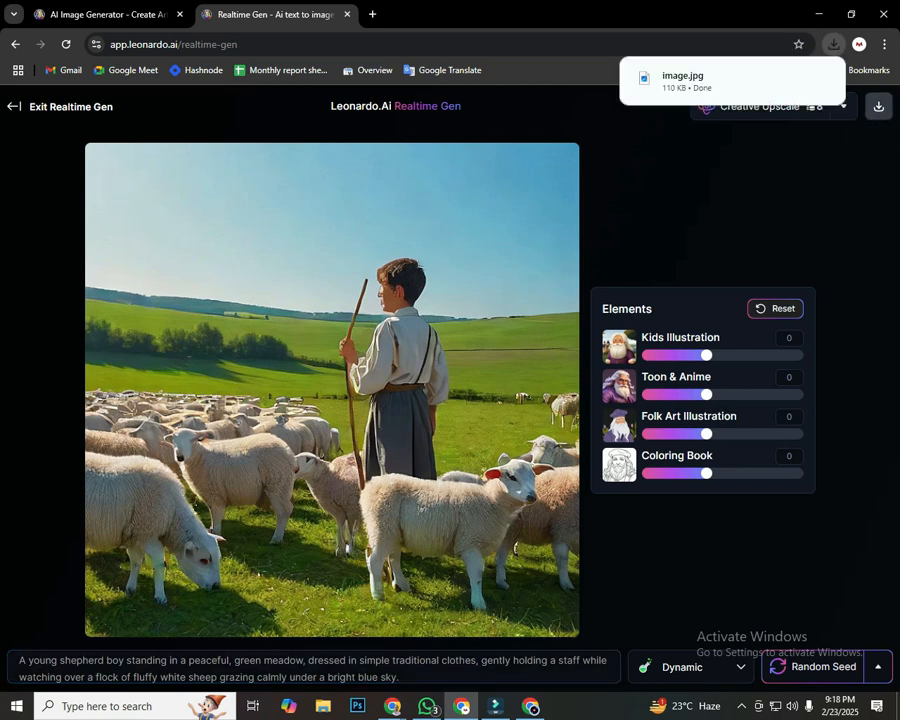
# Switch back to the Chrome window with the Google Meet call
pyautogui.click(392, 706)
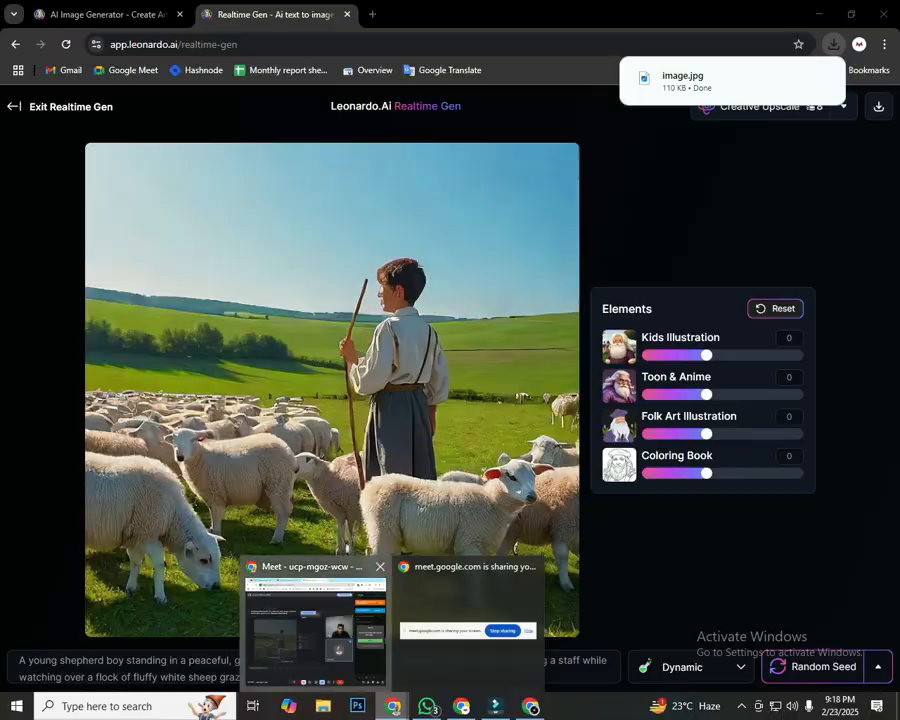
pyautogui.click(316, 634)
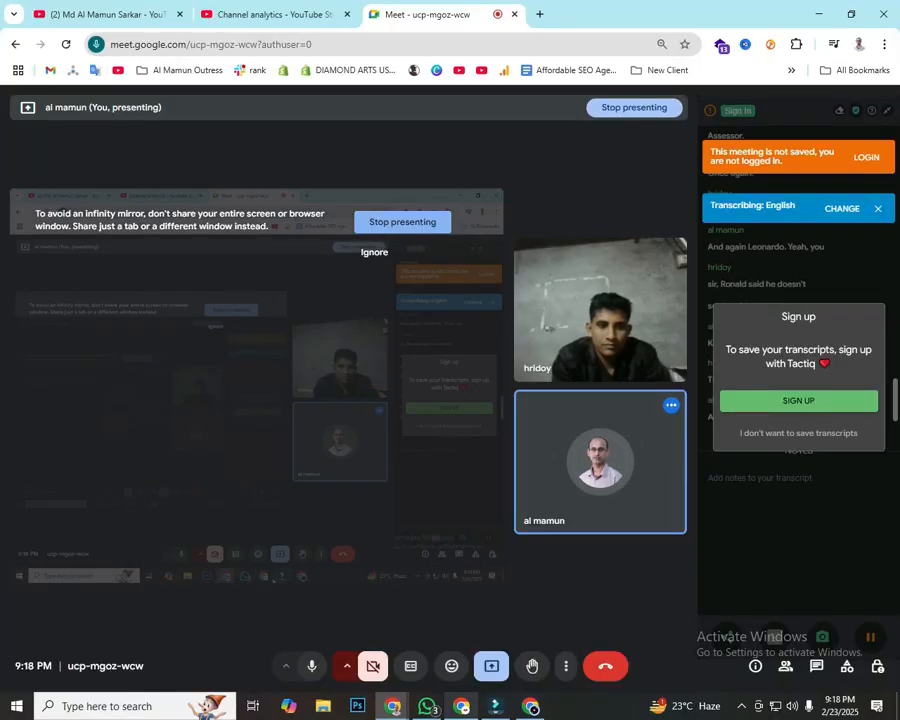
# Copy ChatGPT's Image Prompt 2 about the traveler approaching the shepherd boy, generate its image in Leonardo's Realtime Gen, and download it
pyautogui.hotkey('alt', 'Tab')
pyautogui.hotkey('alt', 'Tab')
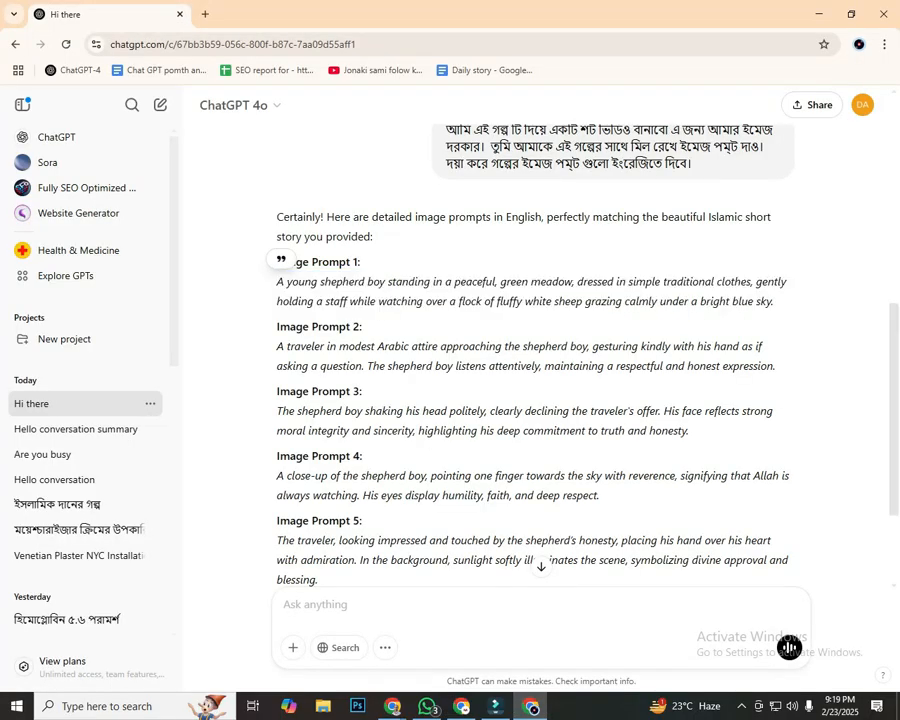
pyautogui.moveTo(277, 346); pyautogui.dragTo(774, 366)
pyautogui.hotkey('ctrl', 'c')
pyautogui.hotkey('alt', 'Tab')
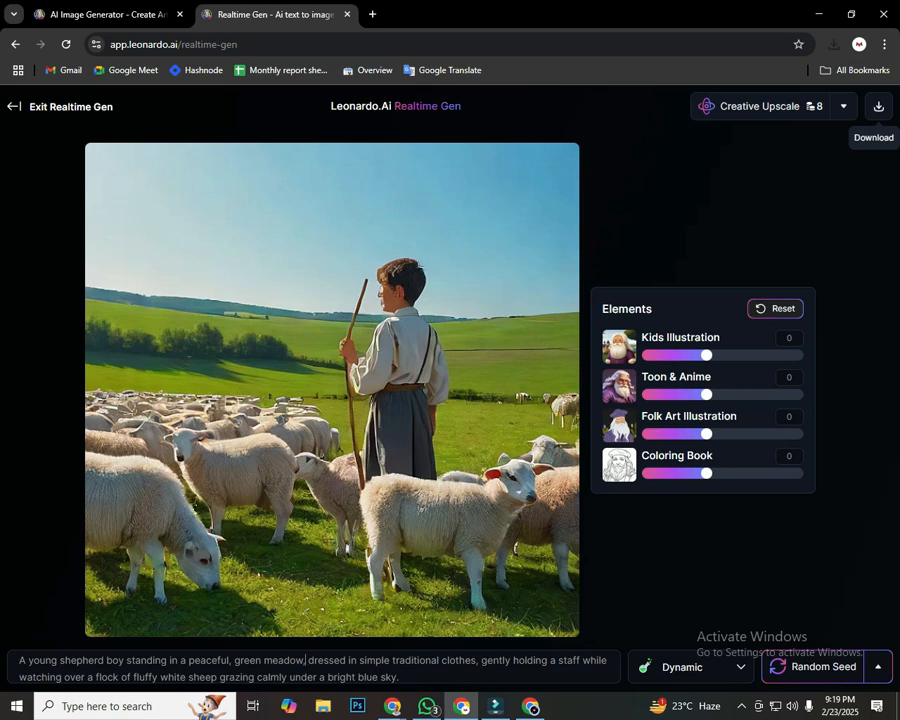
pyautogui.click(305, 660)
pyautogui.hotkey('ctrl', 'a')
pyautogui.press('Delete')
pyautogui.hotkey('ctrl', 'v')
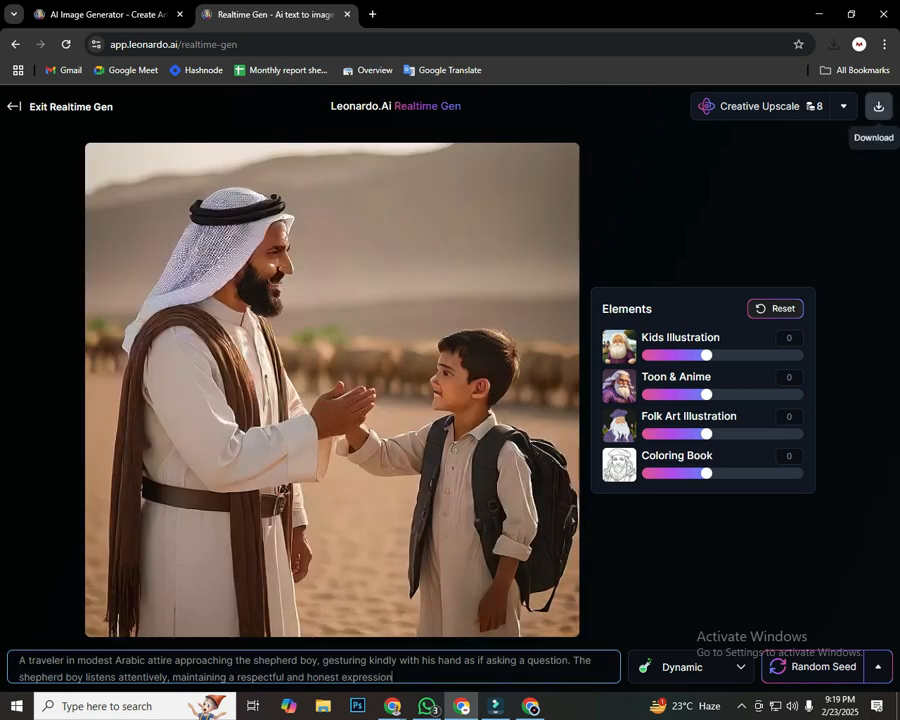
pyautogui.click(878, 107)
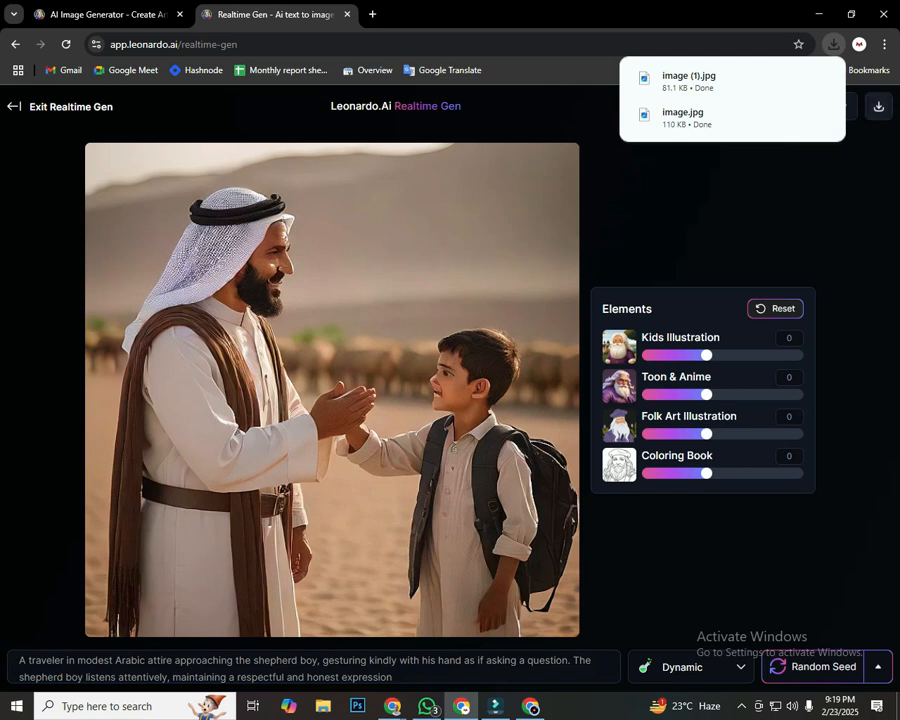
# Generate and download a Leonardo image from ChatGPT's Image Prompt 3 about the shepherd boy declining the traveler's offer
pyautogui.moveTo(392, 706)
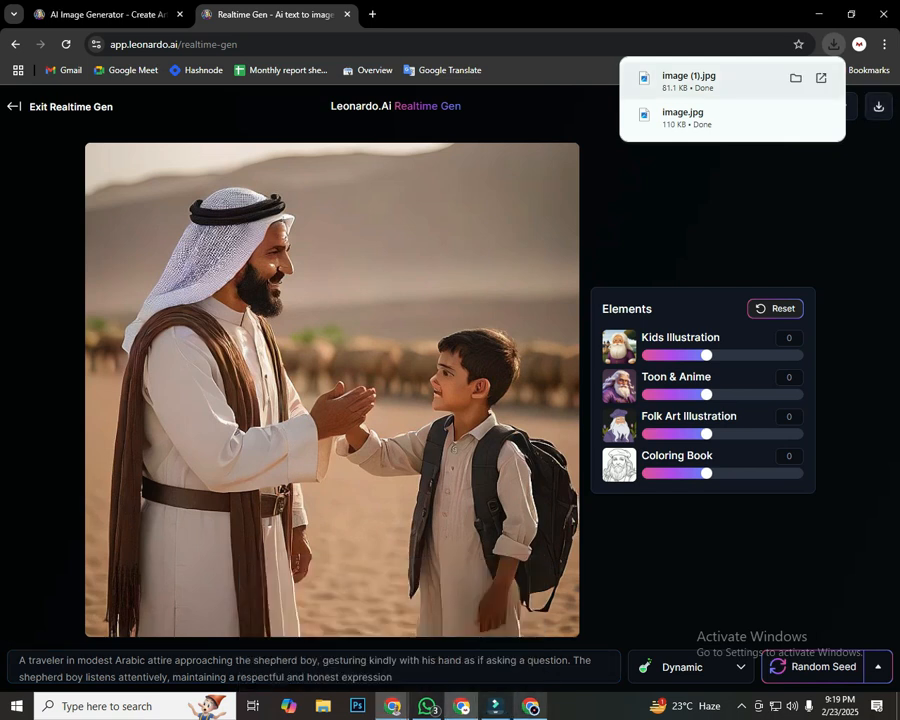
pyautogui.click(530, 706)
pyautogui.moveTo(277, 410); pyautogui.dragTo(689, 430)
pyautogui.click(530, 706)
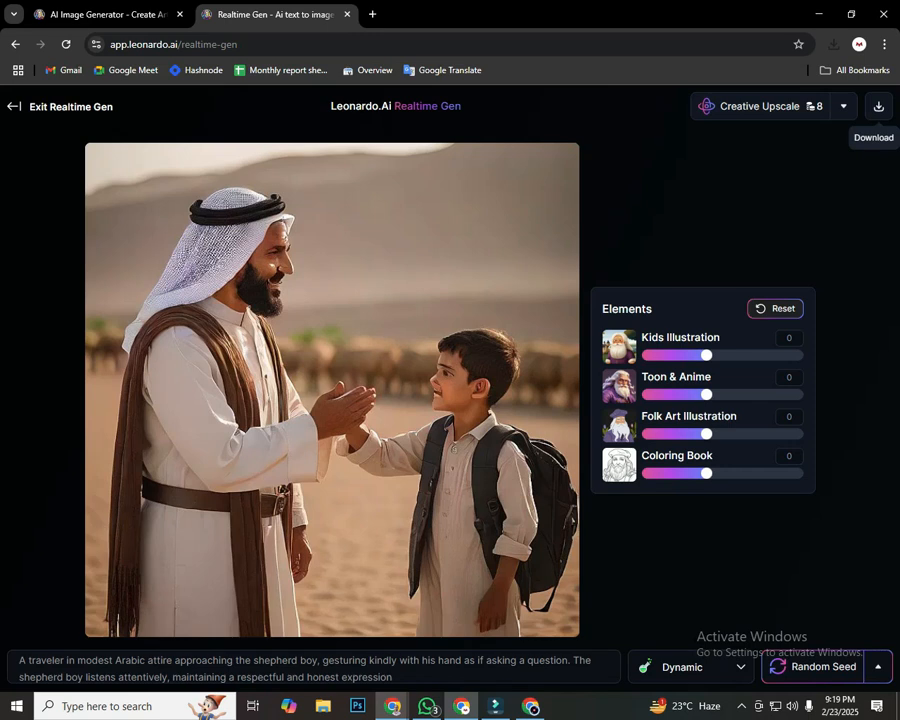
pyautogui.tripleClick(342, 661)
pyautogui.hotkey('ctrl', 'v')
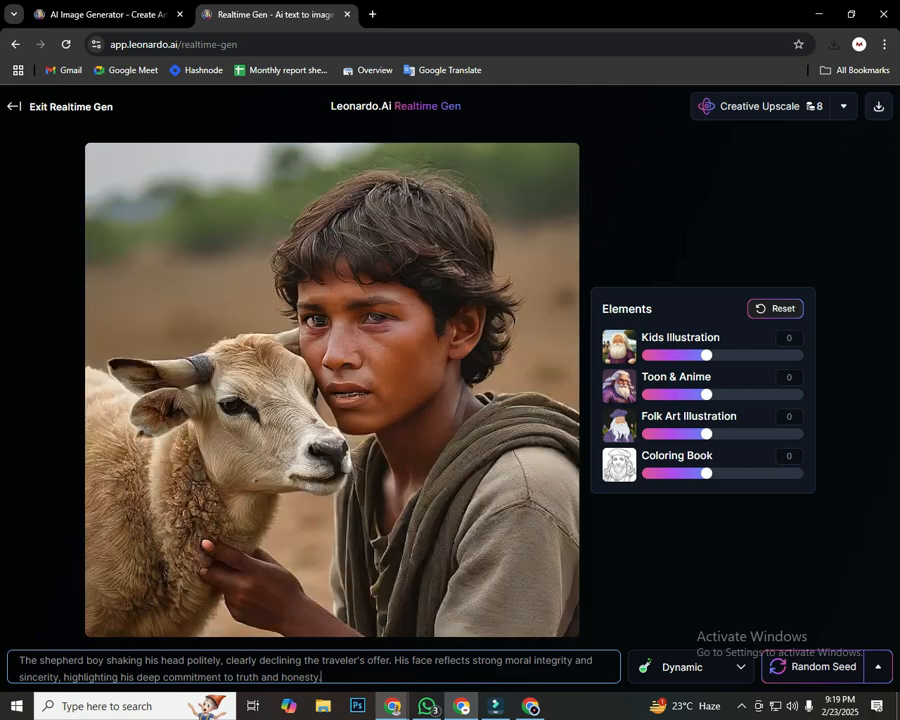
pyautogui.click(878, 106)
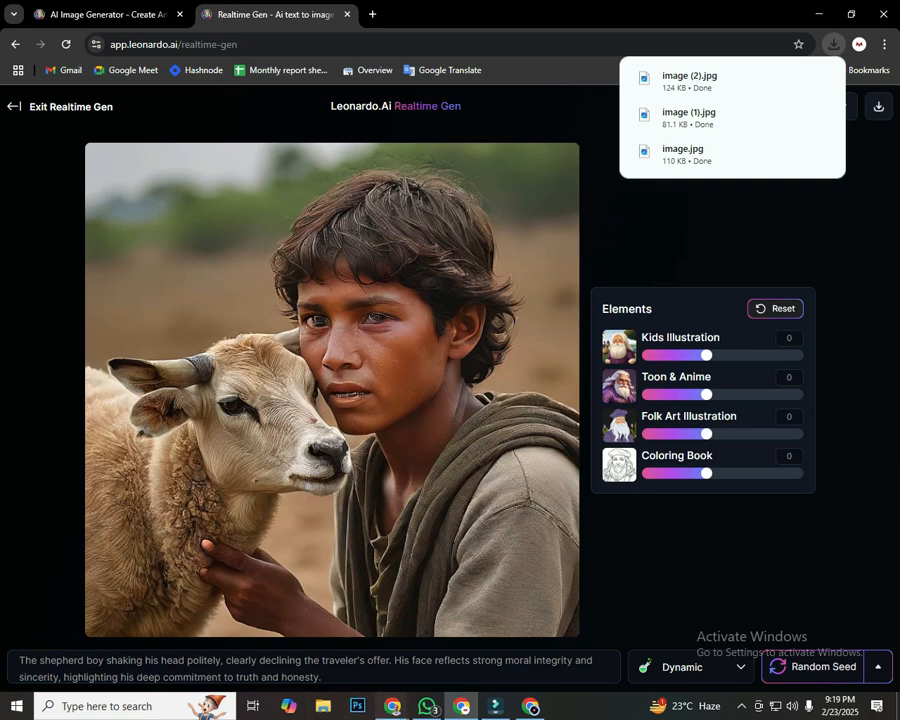
# Return to the ChatGPT conversation and review the body of the Bengali story about the honest shepherd
pyautogui.moveTo(392, 704)
pyautogui.click(320, 615)
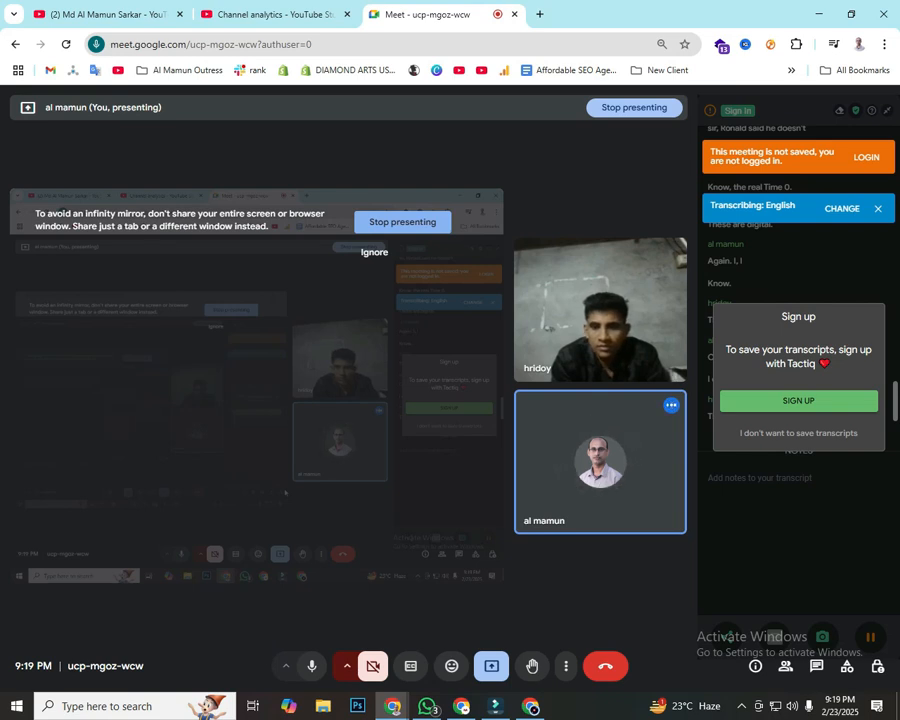
pyautogui.moveTo(530, 705)
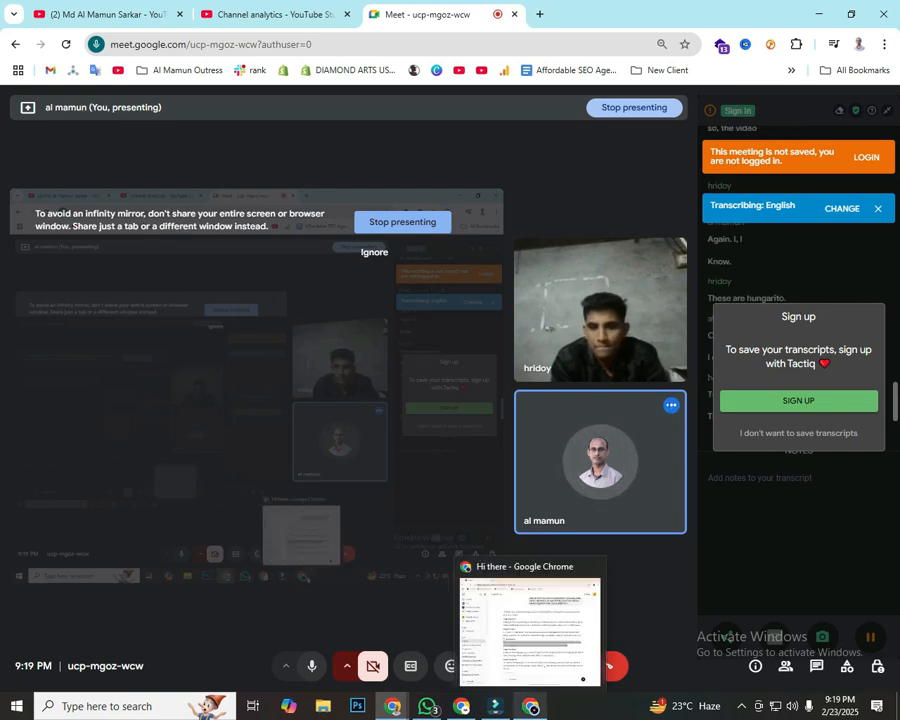
pyautogui.click(530, 705)
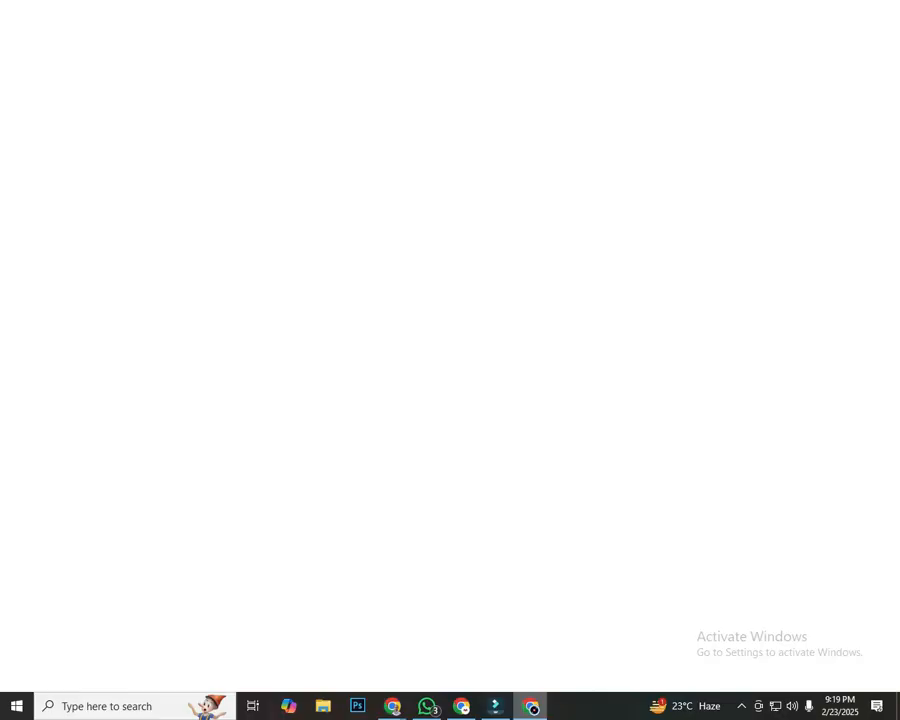
pyautogui.scroll(4, 535, 350)
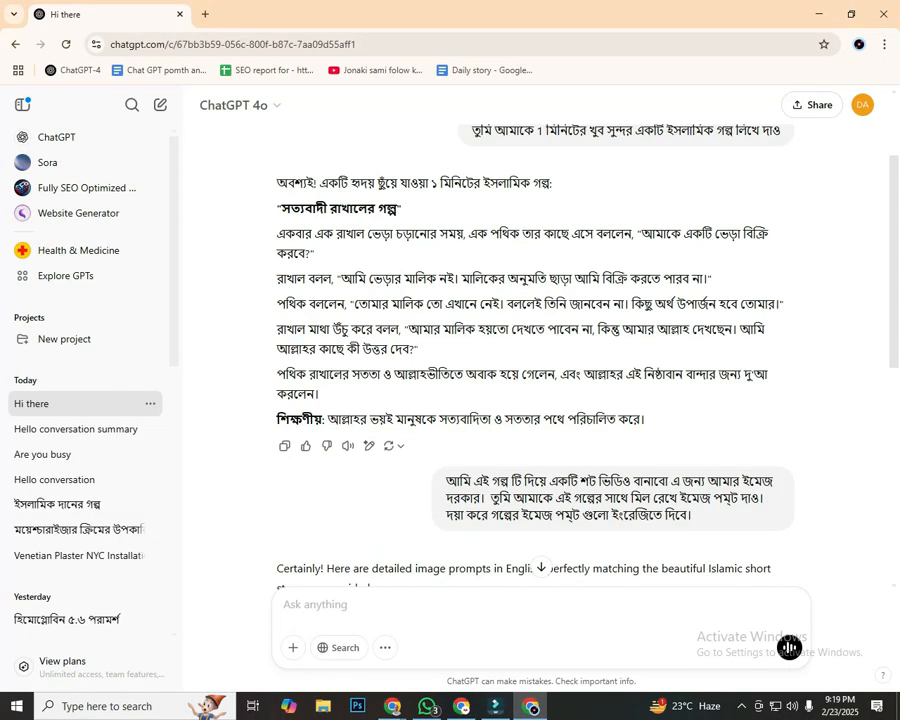
pyautogui.moveTo(277, 233); pyautogui.dragTo(319, 394)
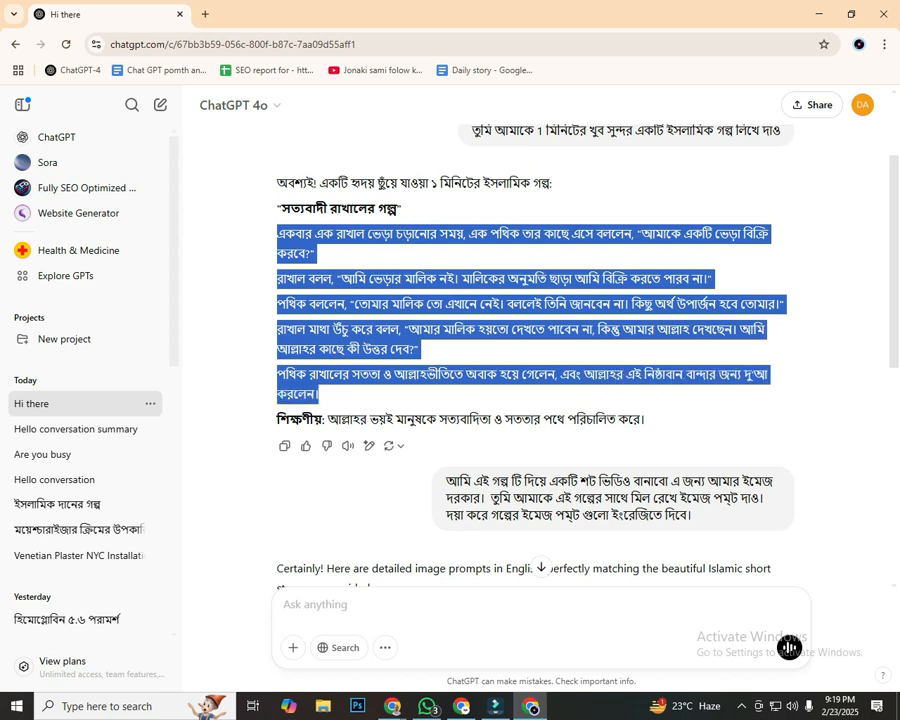
pyautogui.click(319, 394)
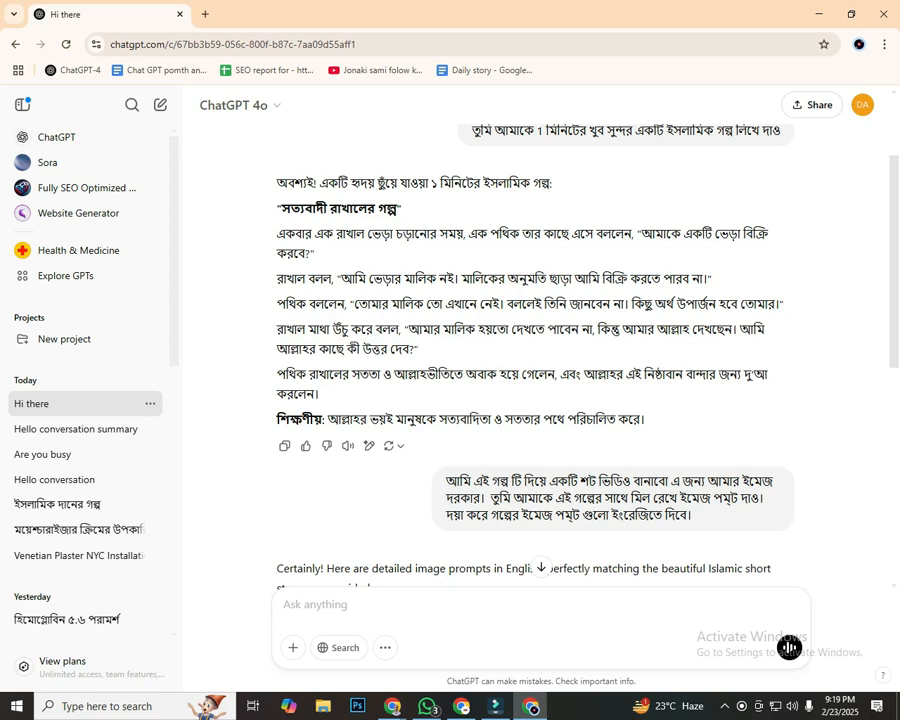
pyautogui.moveTo(277, 233); pyautogui.dragTo(319, 394)
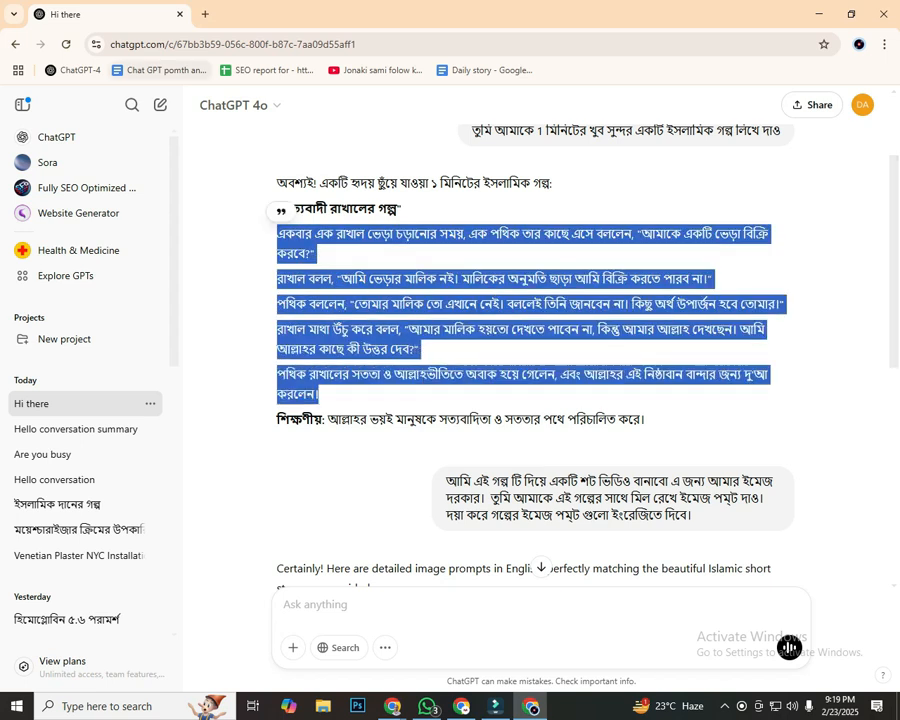
pyautogui.click(319, 394)
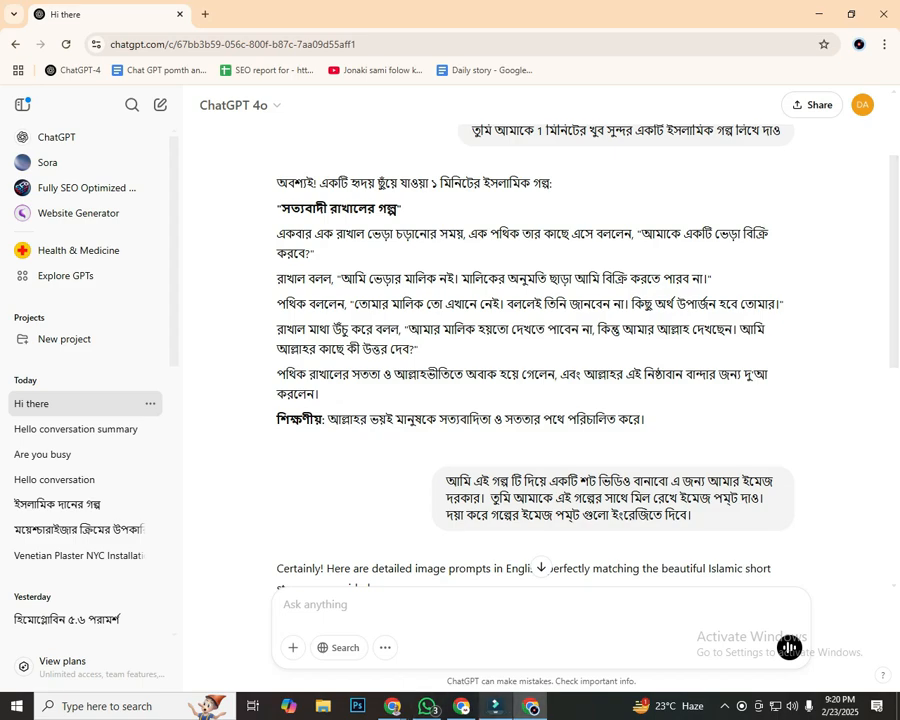
# Switch back to the Leonardo browser window and open vidu.com in a new tab
pyautogui.hotkey('alt', 'Tab')
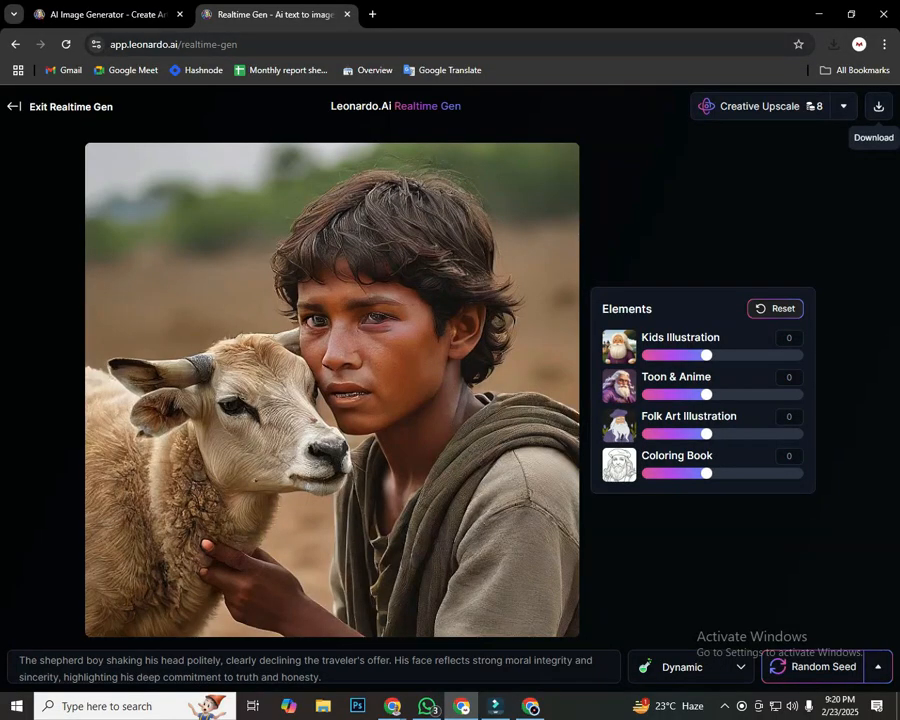
pyautogui.hotkey('ctrl', 't')
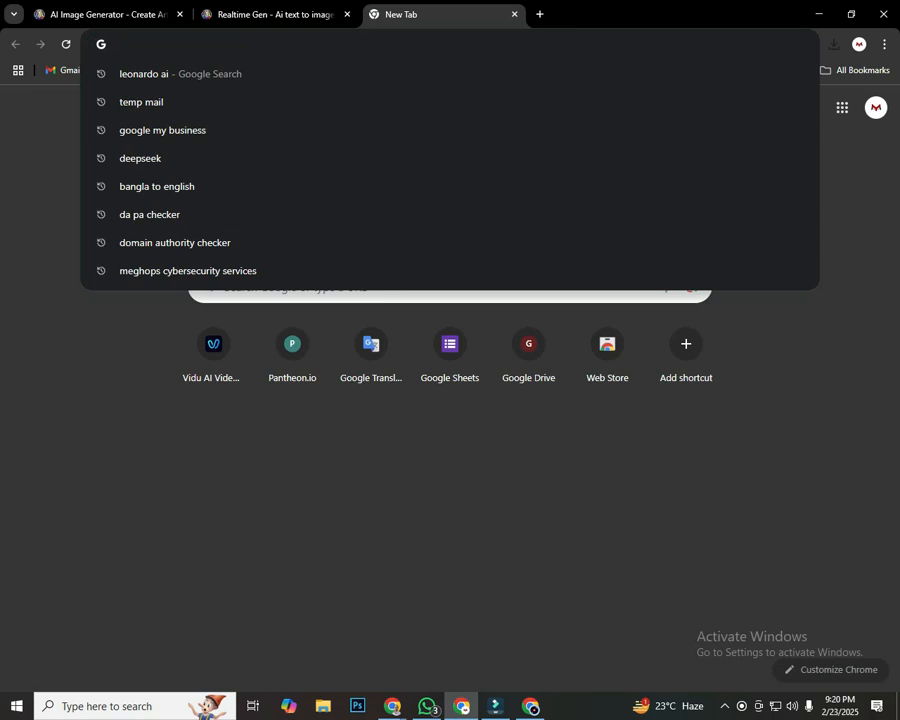
pyautogui.write('vidu.com')
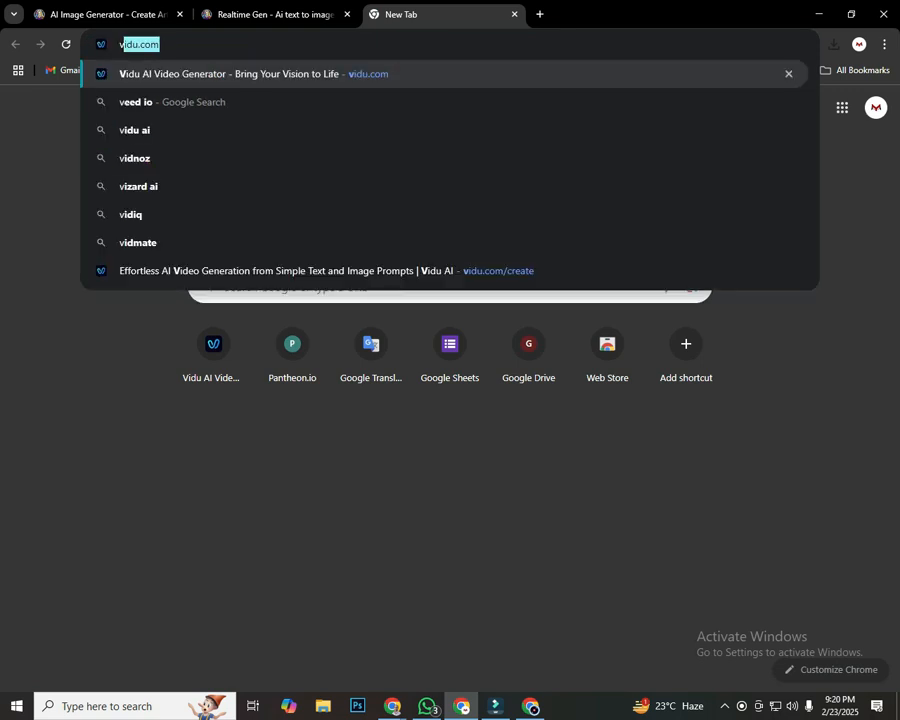
pyautogui.press('Return')
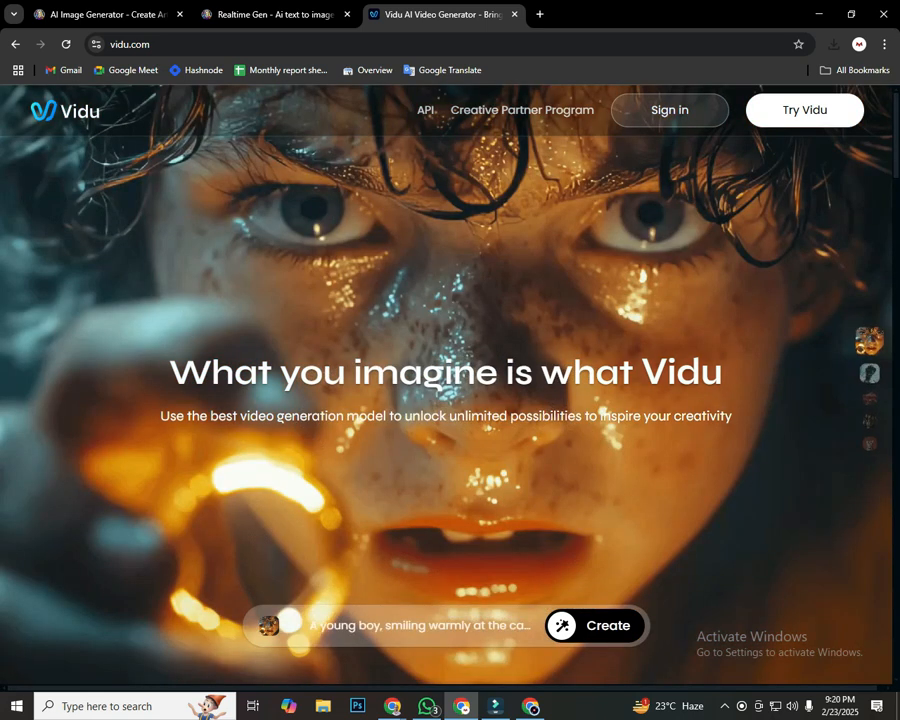
# Search Google for "temp mail" in a new tab, copy a disposable email address from temp-mail.org, and open Vidu's sign-in page
pyautogui.hotkey('ctrl', 't')
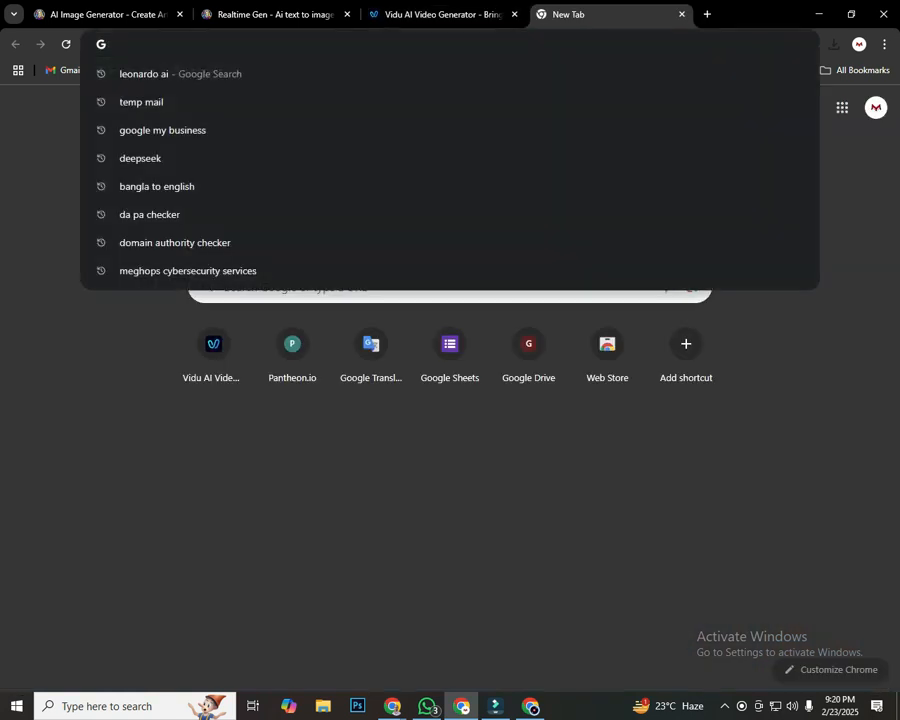
pyautogui.write('temp mail')
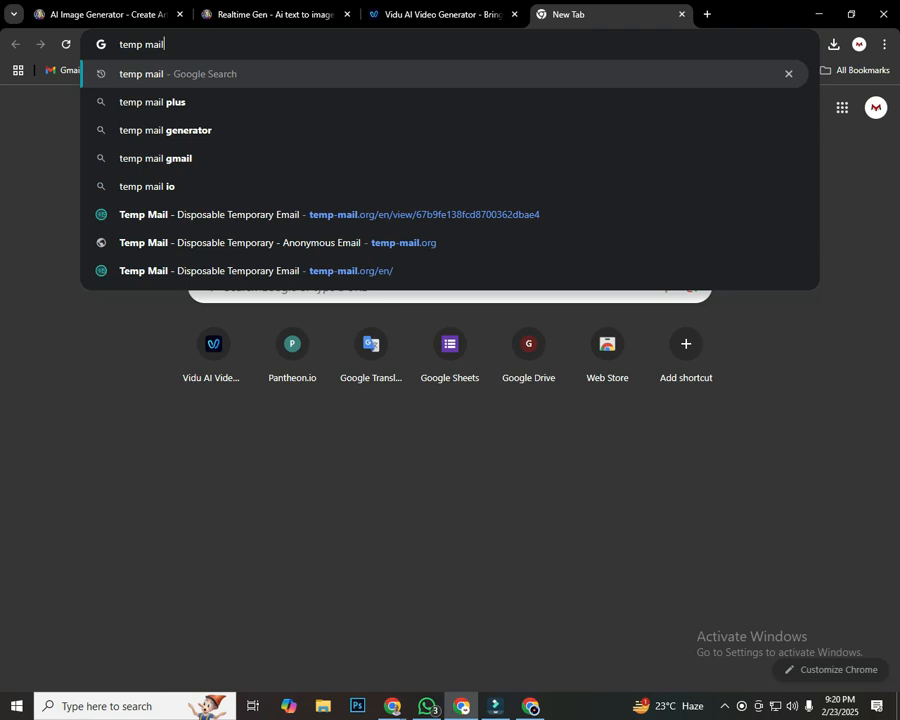
pyautogui.press('Return')
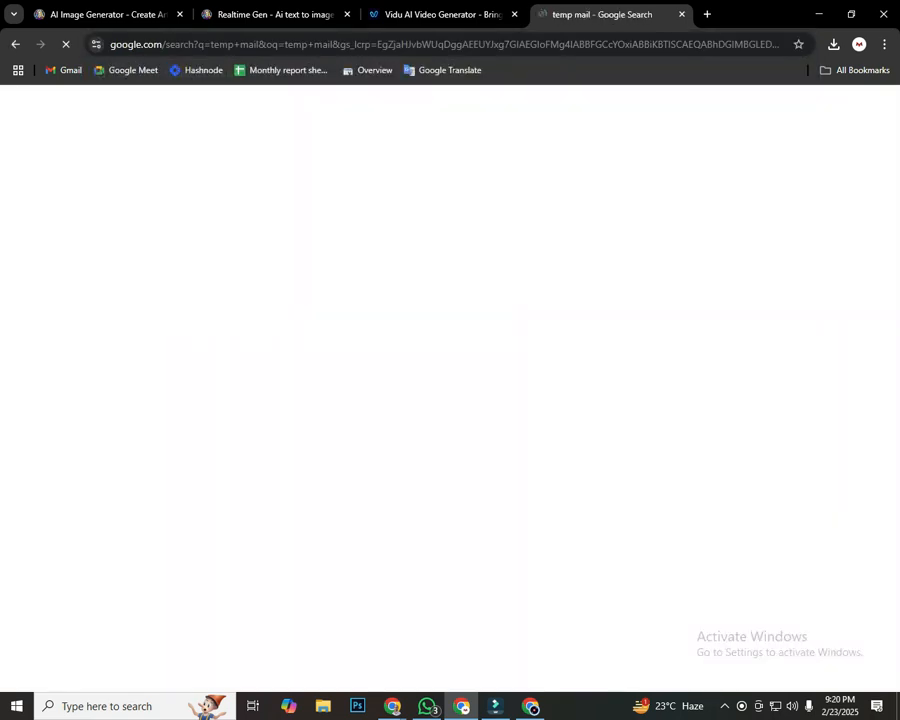
pyautogui.click(190, 231)
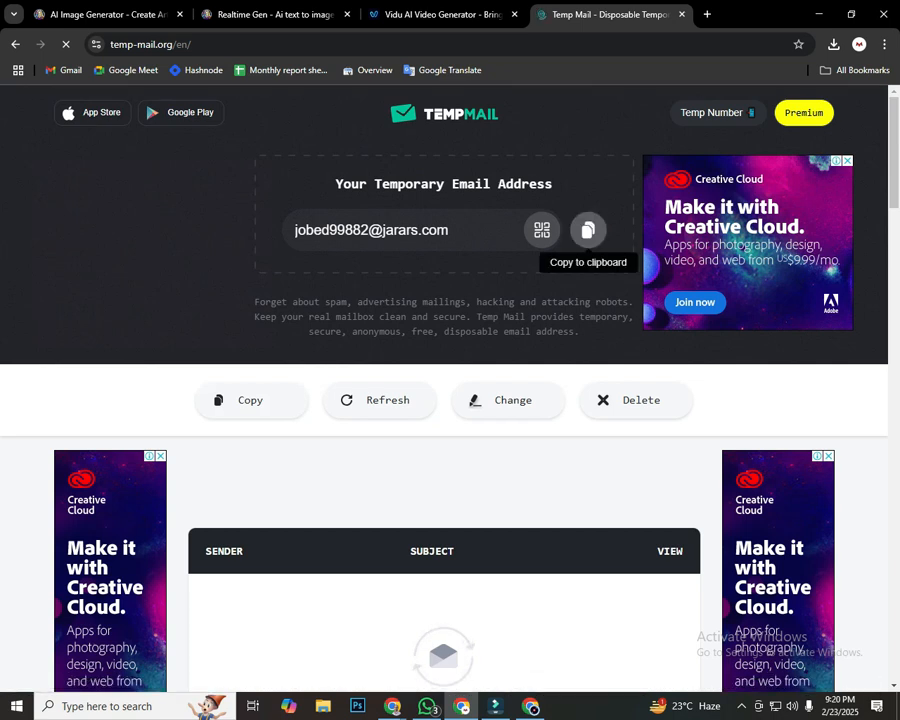
pyautogui.click(588, 230)
pyautogui.click(440, 14)
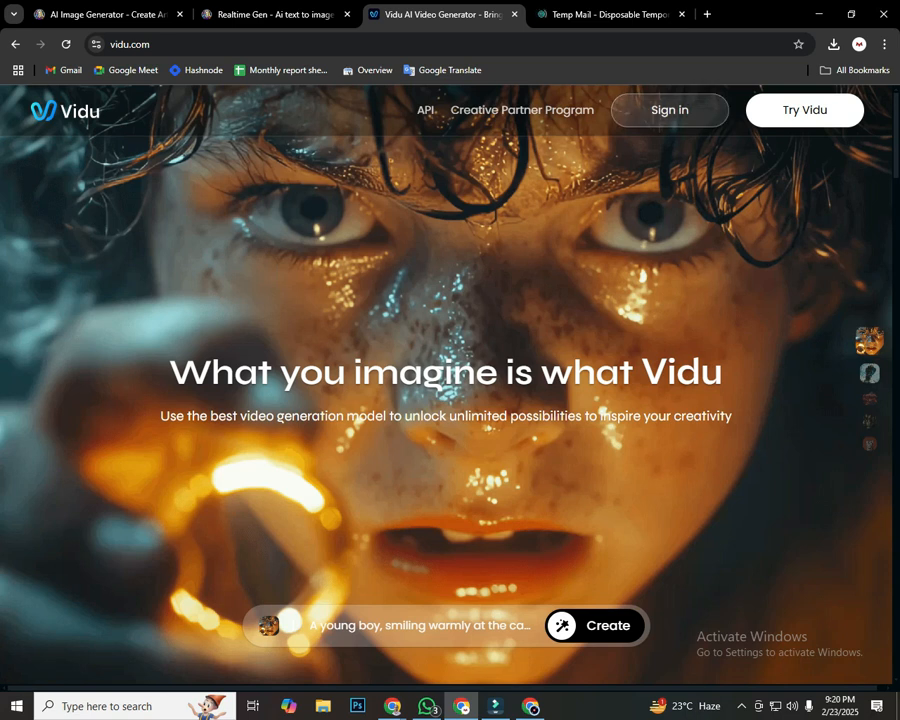
pyautogui.click(670, 110)
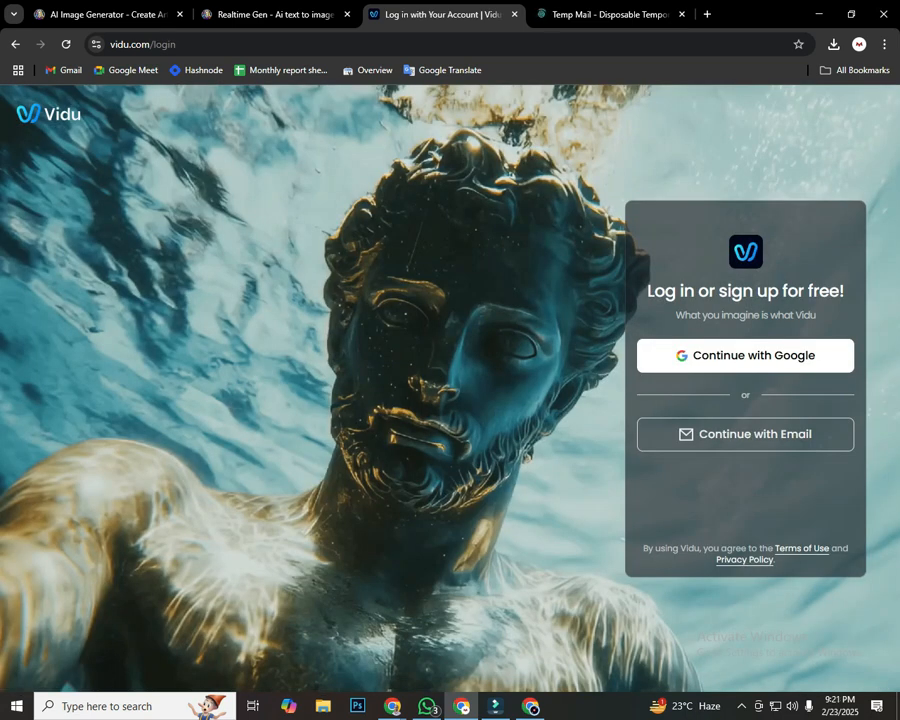
# Capture the Vidu login page, marking the Google and Email options with red boxes and adding two red arrows toward the Email option
pyautogui.press('Print')
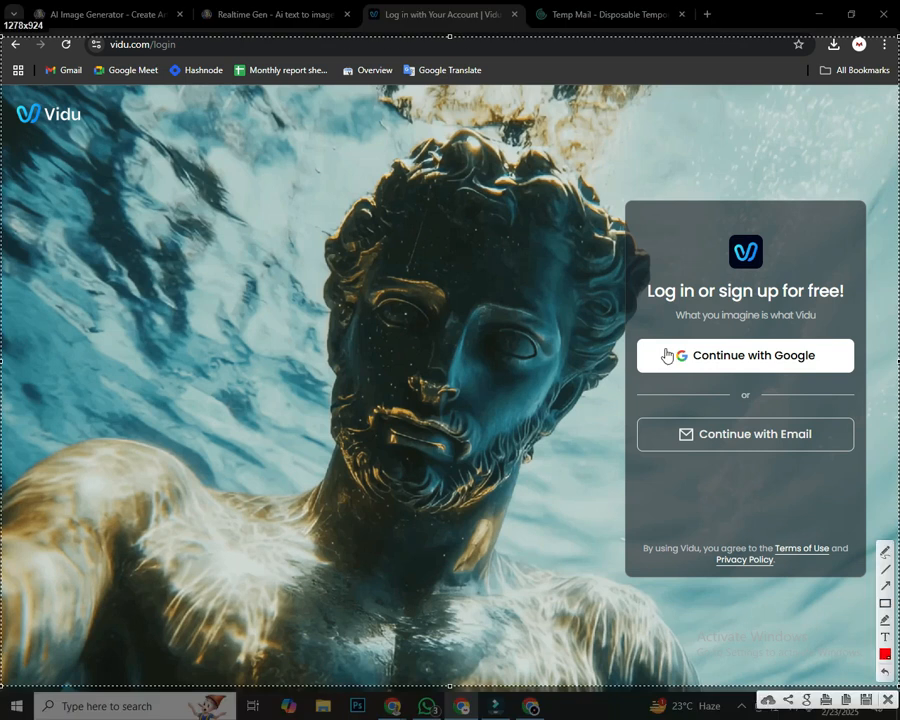
pyautogui.moveTo(632, 407); pyautogui.dragTo(862, 483)
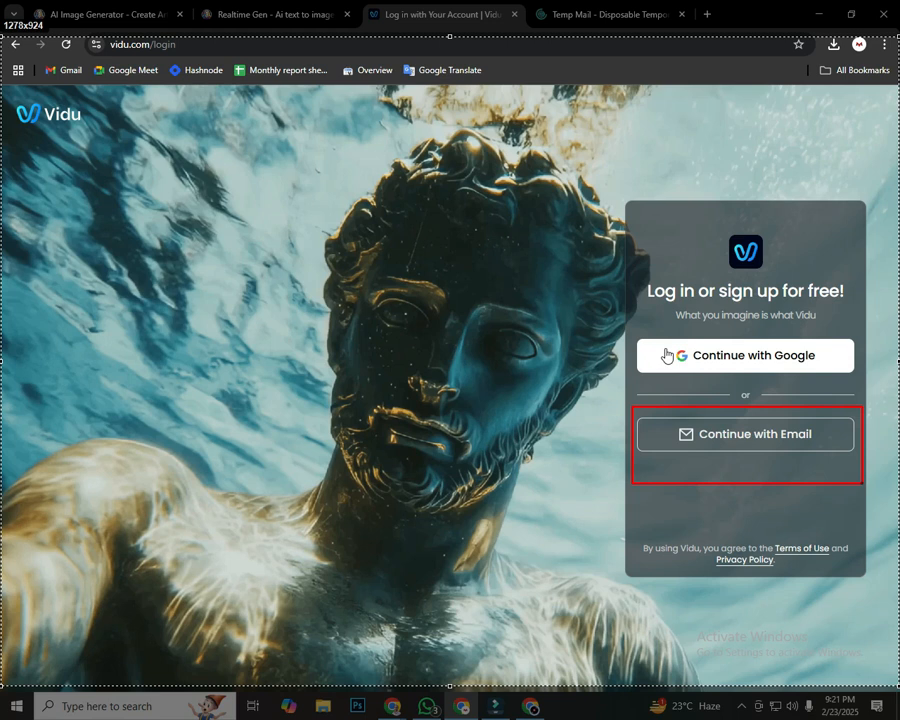
pyautogui.moveTo(633, 316)
pyautogui.mouseDown()
pyautogui.moveTo(760, 370)
pyautogui.moveTo(868, 376)
pyautogui.mouseUp()
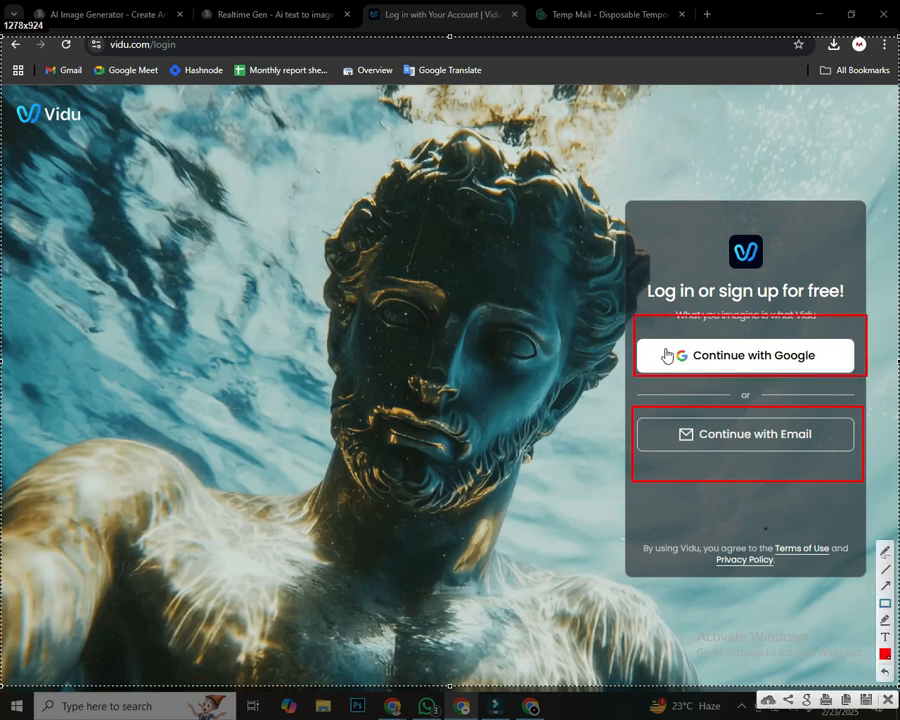
pyautogui.click(885, 585)
pyautogui.moveTo(460, 277)
pyautogui.mouseDown()
pyautogui.moveTo(672, 360)
pyautogui.moveTo(693, 425)
pyautogui.mouseUp()
pyautogui.moveTo(500, 555); pyautogui.dragTo(768, 420)
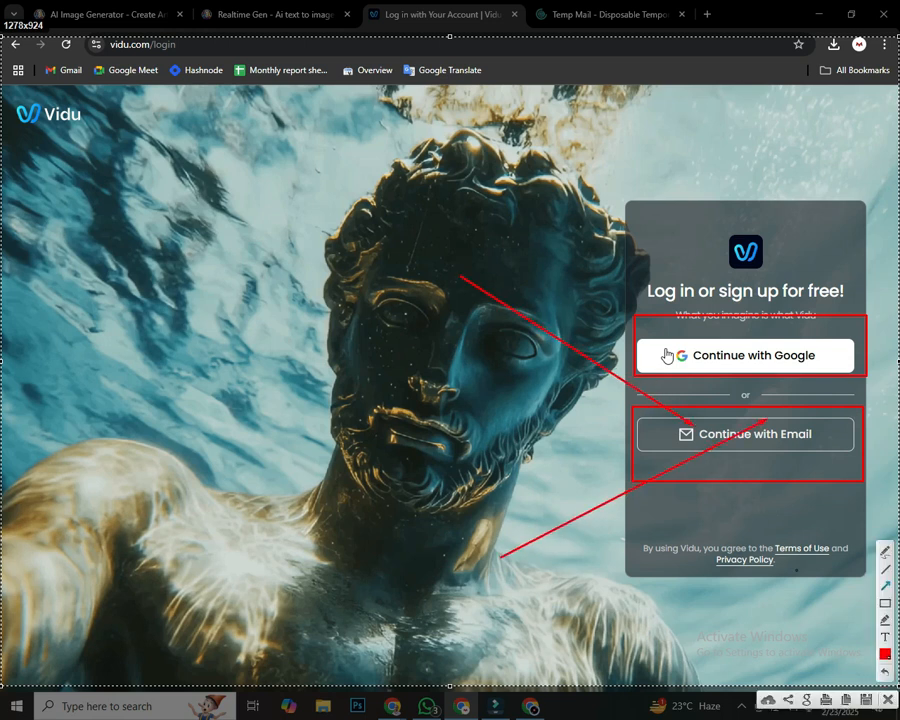
pyautogui.hotkey('ctrl', 'c')
# Choose email sign-in on Vidu and submit the copied temporary email address to request a verification code
pyautogui.click(745, 434)
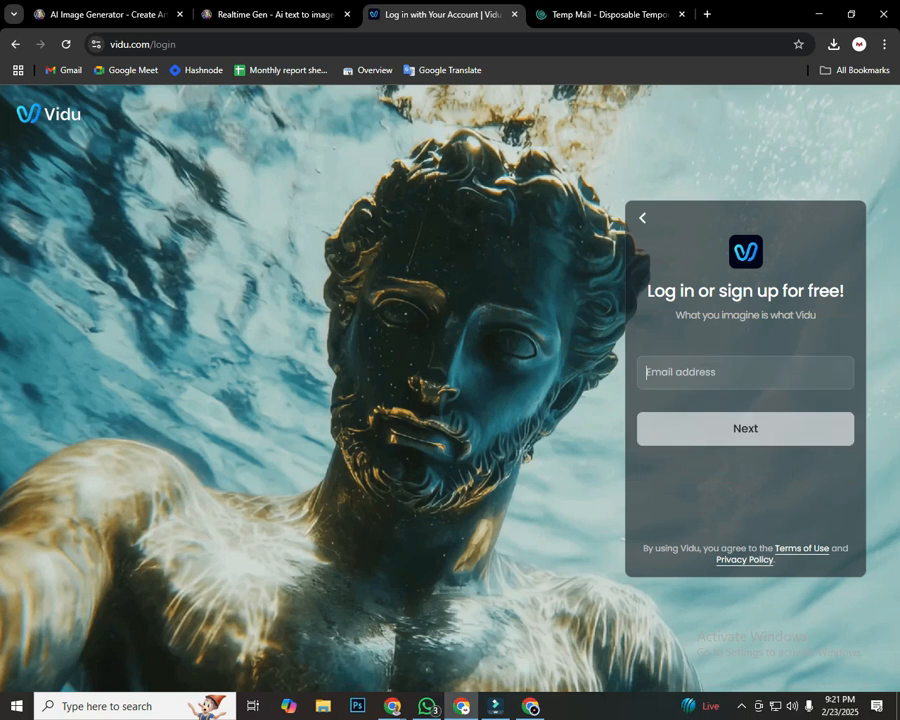
pyautogui.hotkey('ctrl', 'v')
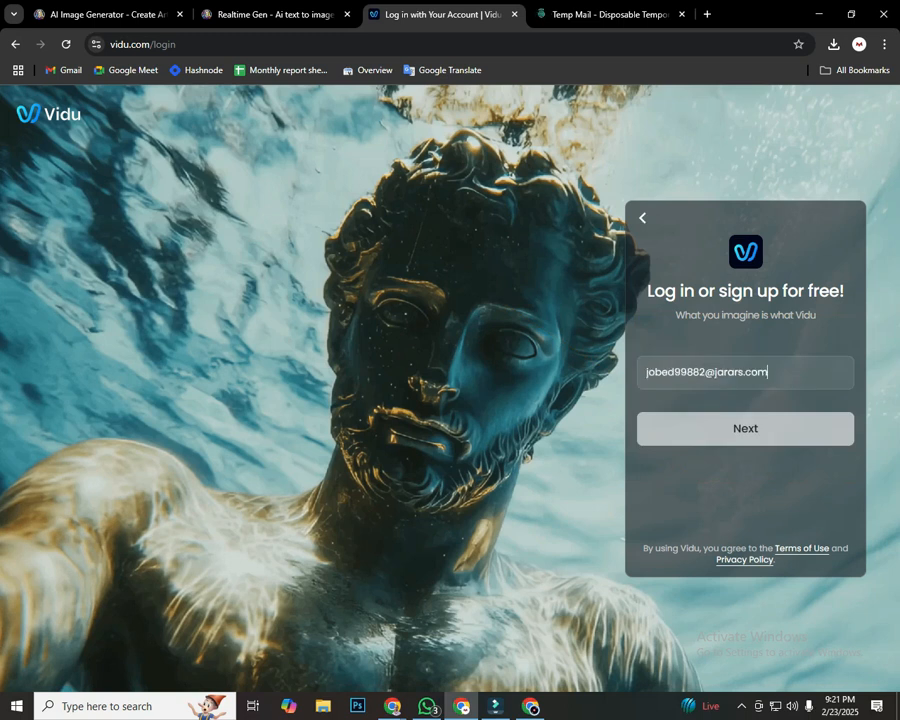
pyautogui.press('Return')
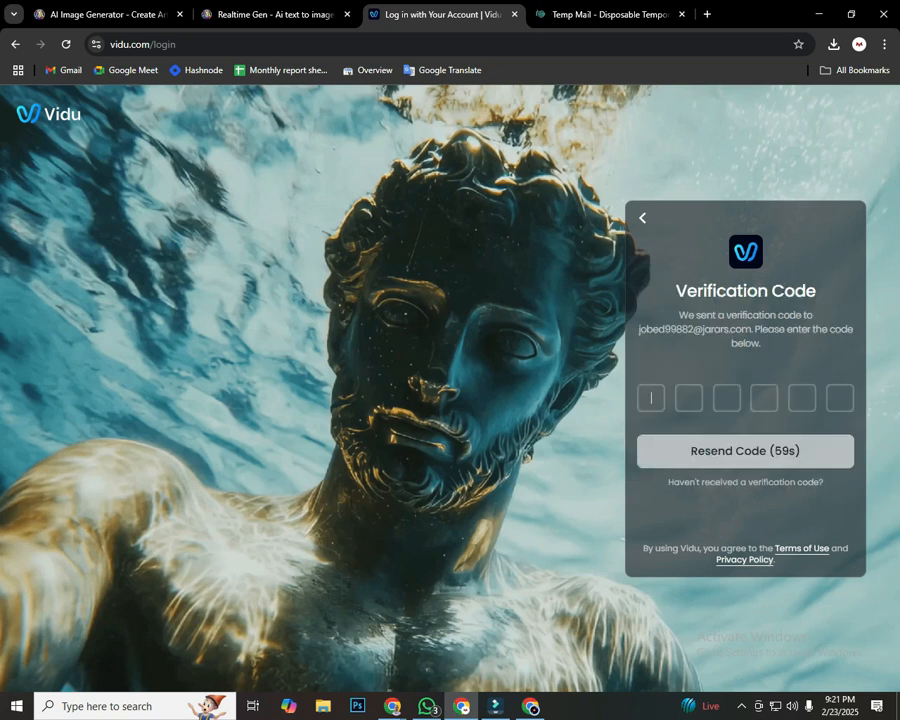
# Open the Vidu verification email in the Temp Mail inbox, copy its code, and enter it on the Vidu verification page
pyautogui.hotkey('ctrl', 'Tab')
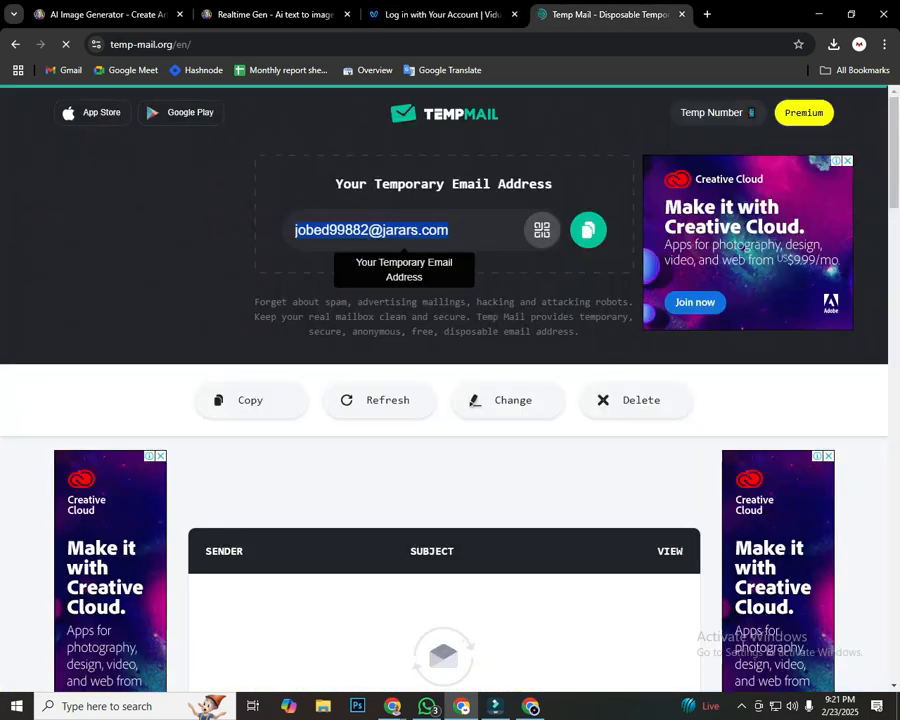
pyautogui.scroll(-2, 504, 396)
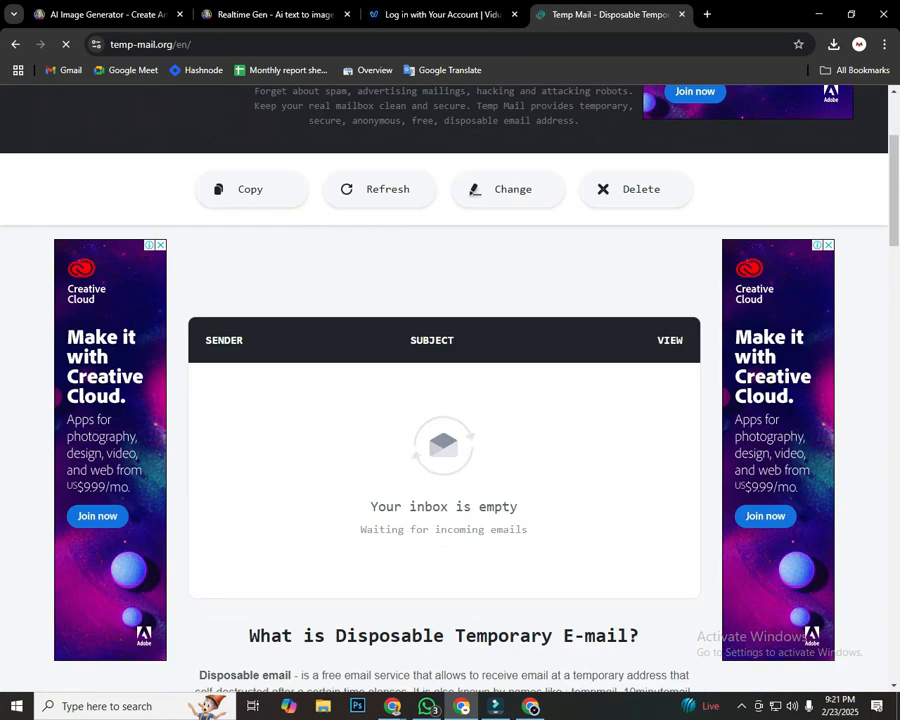
pyautogui.scroll(-1, 450, 400)
pyautogui.scroll(1, 450, 400)
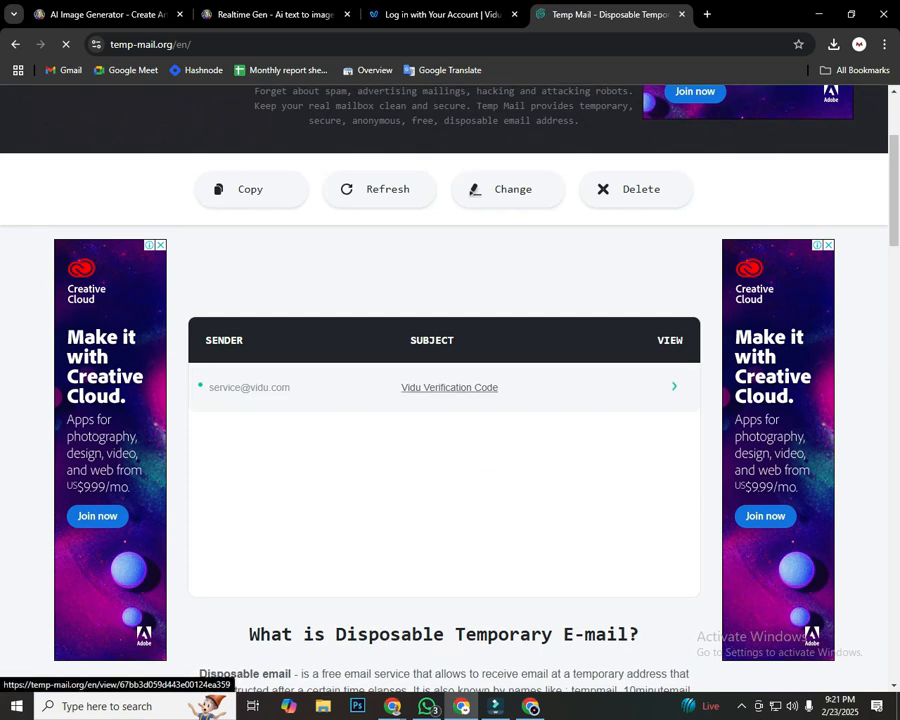
pyautogui.click(449, 387)
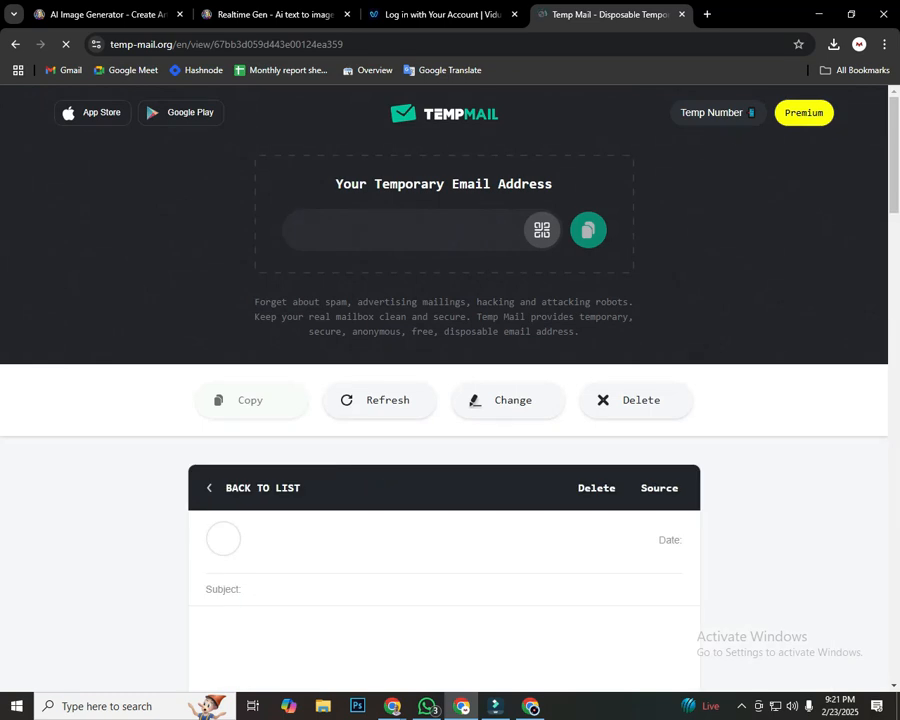
pyautogui.scroll(-2, 450, 400)
pyautogui.doubleClick(258, 570)
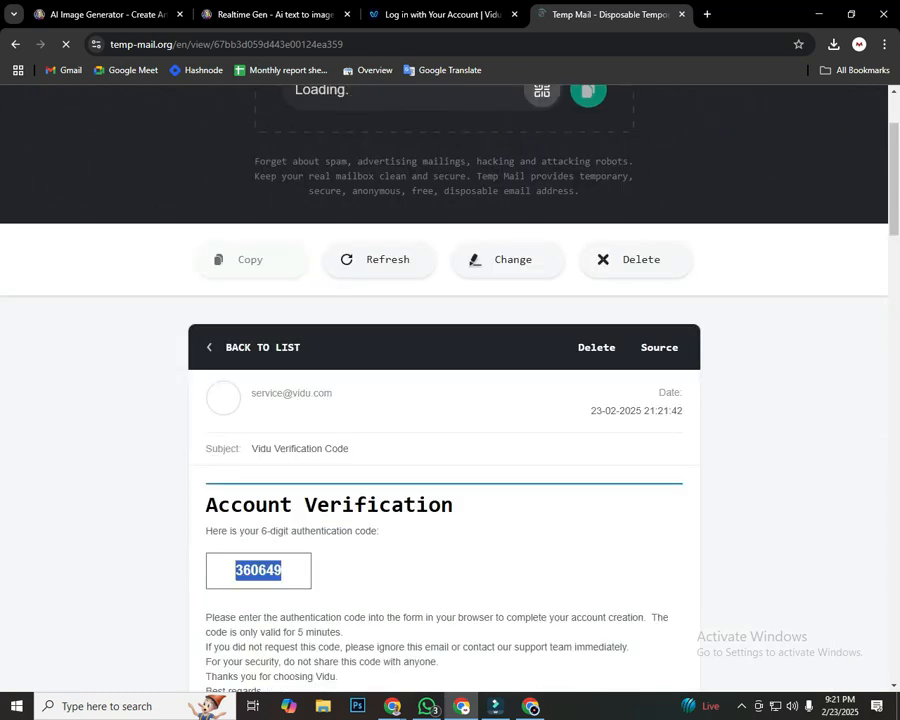
pyautogui.hotkey('ctrl', 'shift', 'Tab')
pyautogui.hotkey('ctrl', 'v')
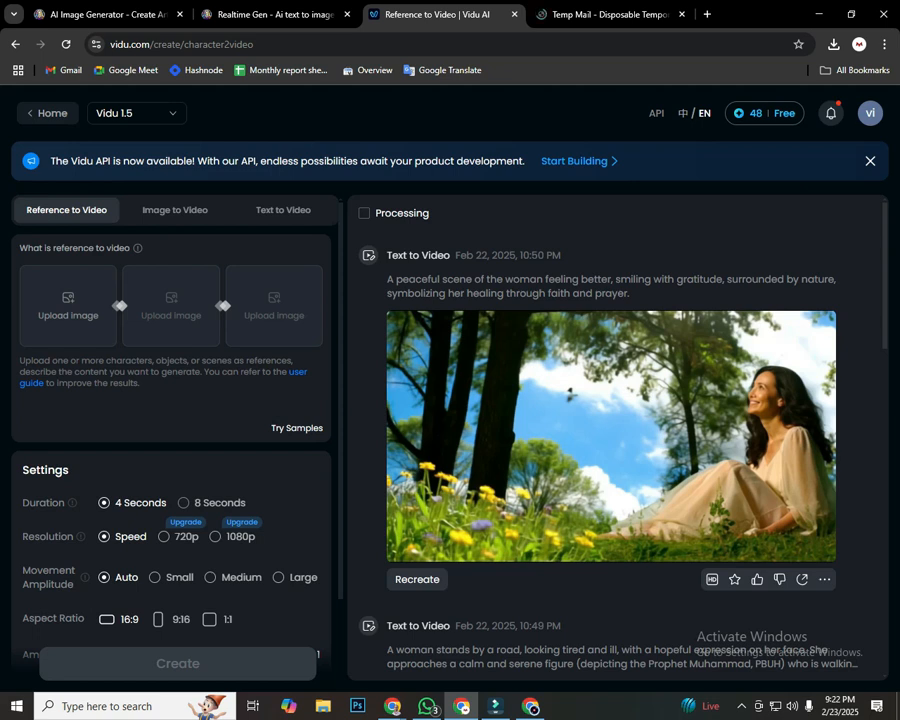
# Capture the Vidu creation page, boxing the three upload slots and the Image to Video option in red with two red arrows toward that option
pyautogui.moveTo(226, 500)
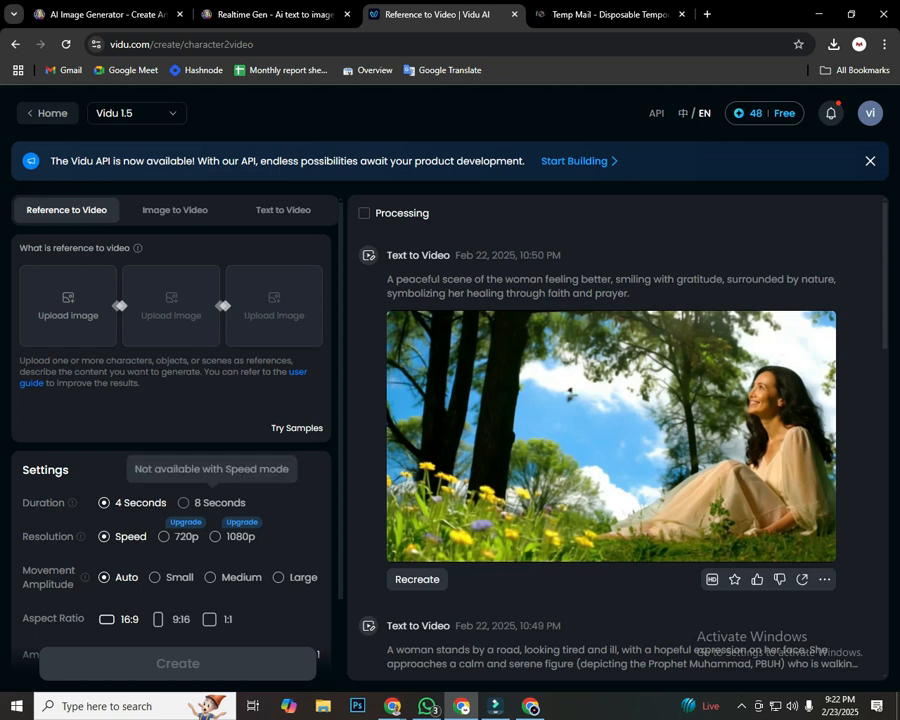
pyautogui.press('Print')
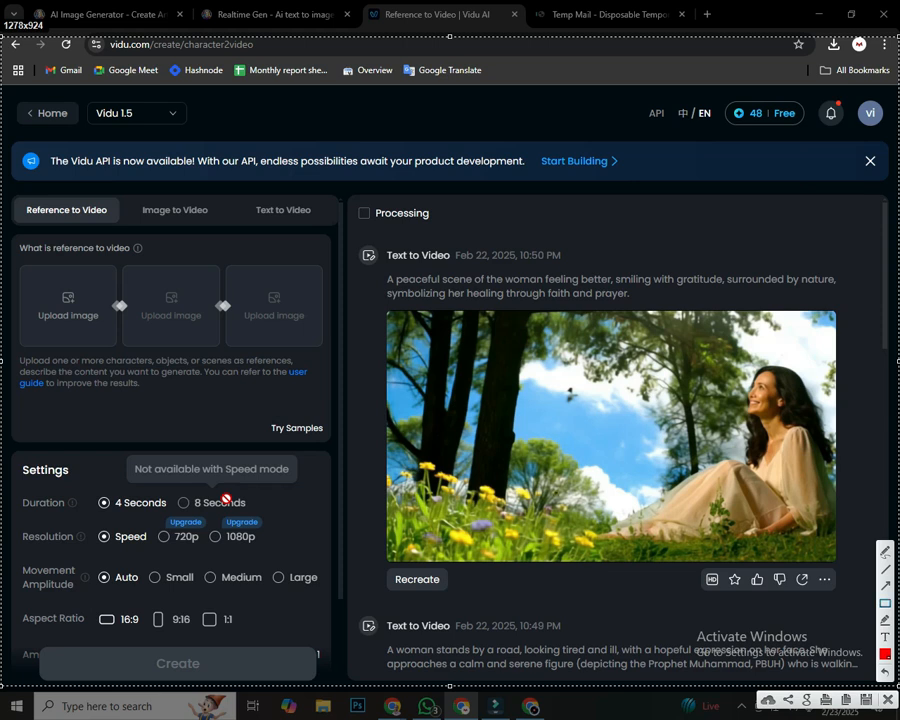
pyautogui.moveTo(121, 277); pyautogui.dragTo(213, 338)
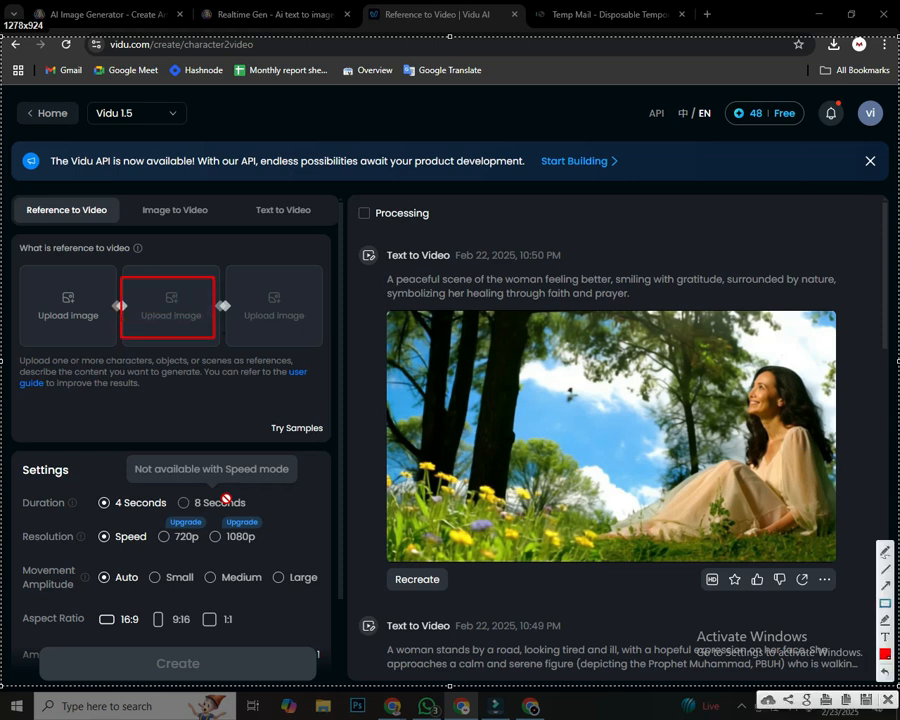
pyautogui.moveTo(231, 275)
pyautogui.mouseDown()
pyautogui.moveTo(305, 340)
pyautogui.moveTo(324, 340)
pyautogui.mouseUp()
pyautogui.moveTo(8, 273); pyautogui.dragTo(109, 336)
pyautogui.moveTo(128, 189); pyautogui.dragTo(225, 226)
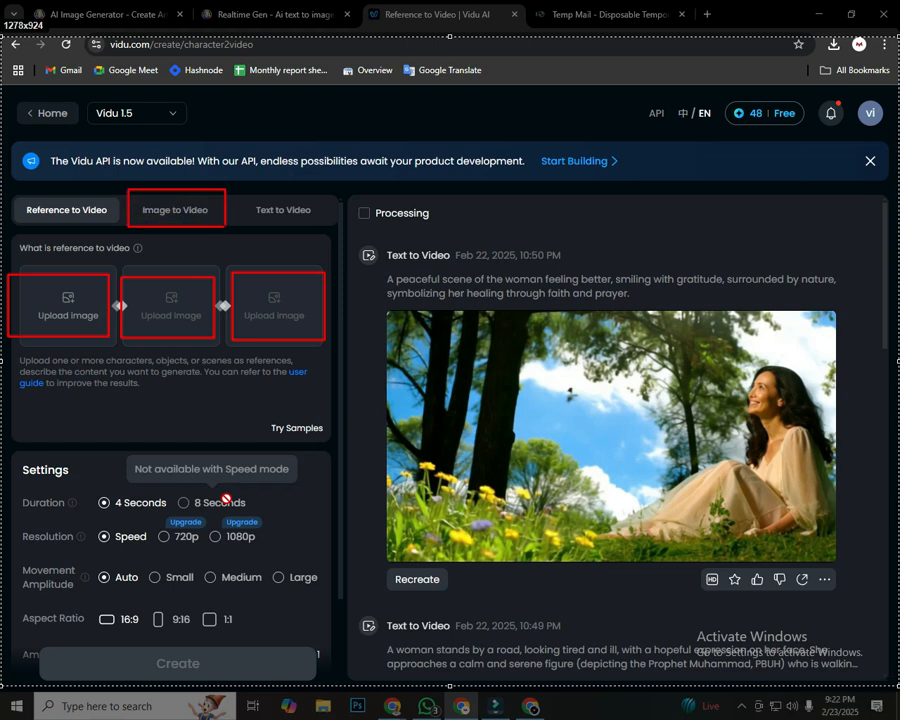
pyautogui.moveTo(225, 226); pyautogui.dragTo(225, 226)
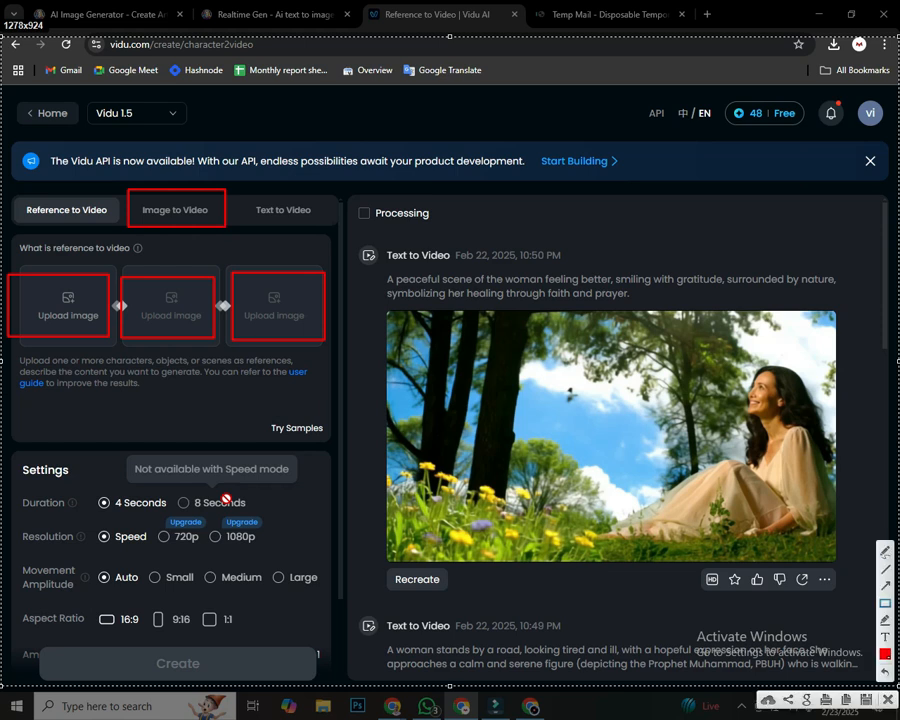
pyautogui.moveTo(720, 543); pyautogui.dragTo(226, 222)
pyautogui.moveTo(128, 196); pyautogui.dragTo(72, 113)
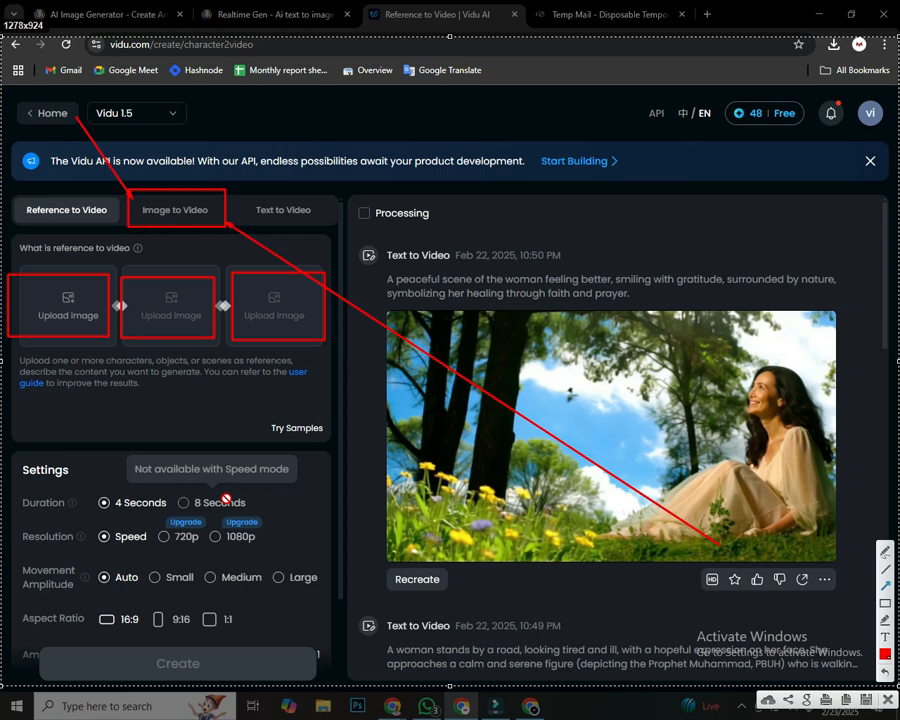
pyautogui.press('Escape')
# Switch Vidu to Image to Video mode and upload the shepherd picture "image" from Downloads as the first frame
pyautogui.click(175, 210)
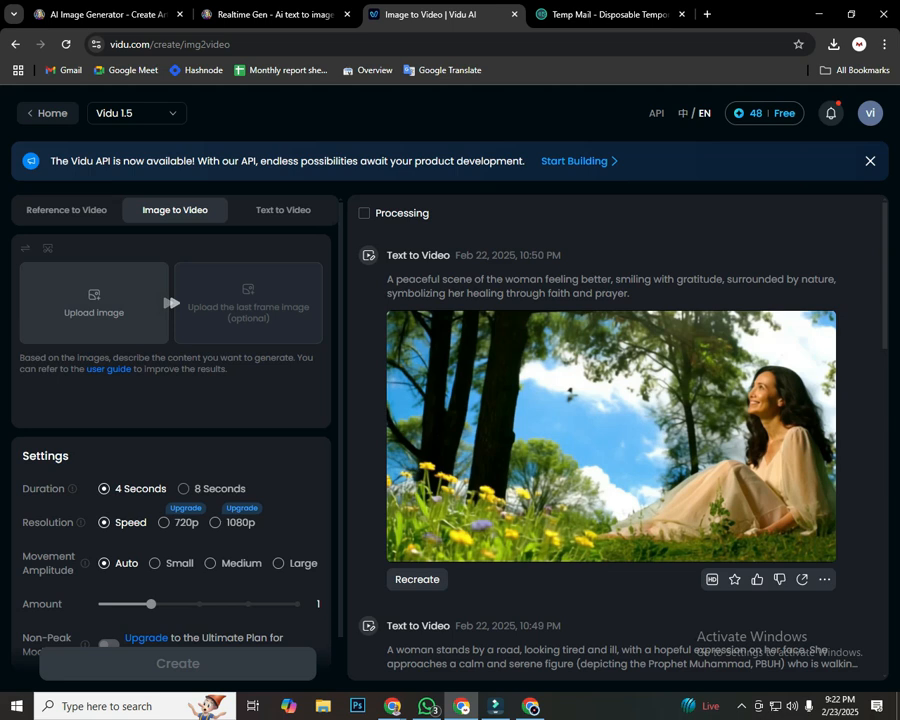
pyautogui.click(94, 300)
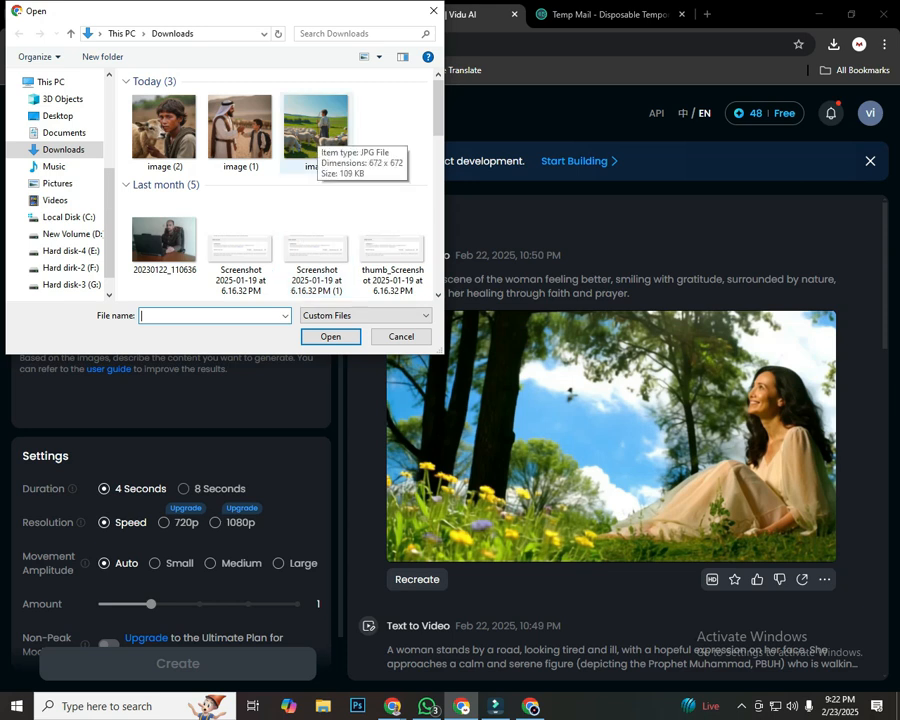
pyautogui.click(316, 128)
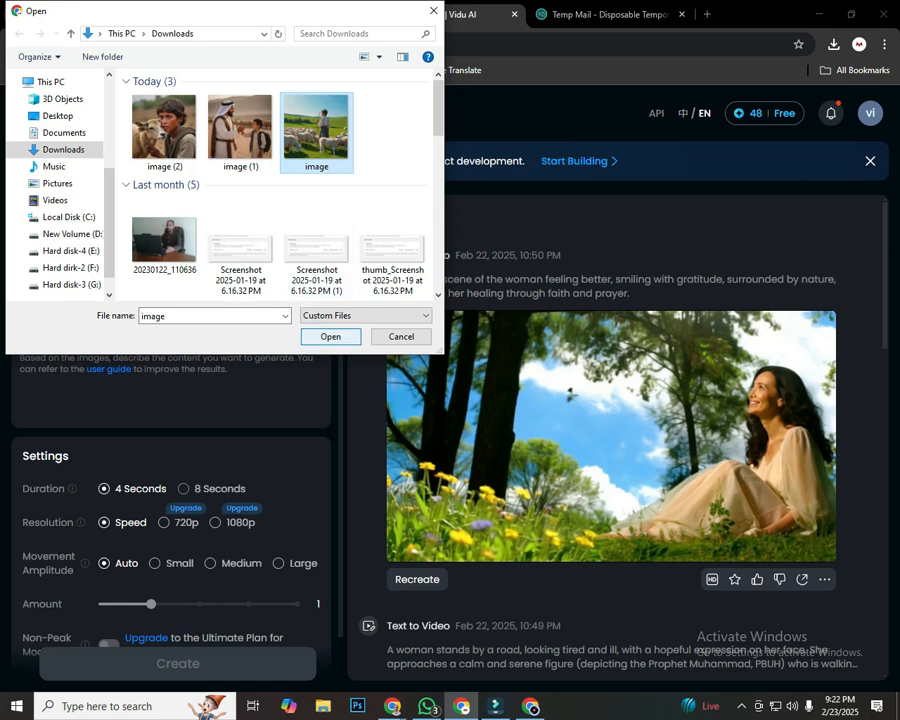
pyautogui.click(331, 337)
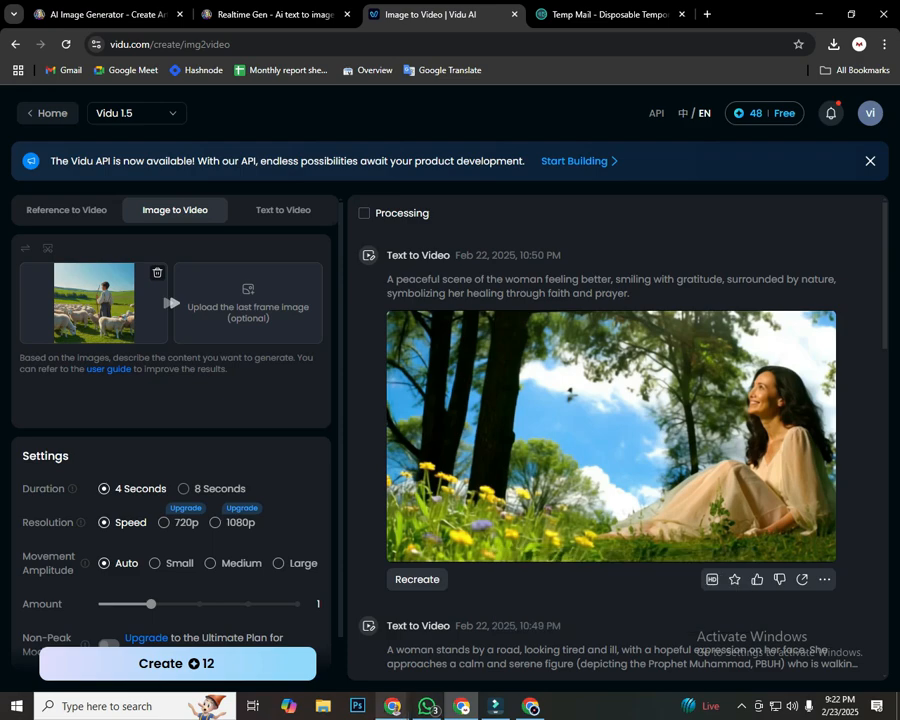
# Copy the text of Image Prompt 1 from the ChatGPT conversation and paste it into Vidu as the video description
pyautogui.moveTo(393, 705)
pyautogui.click(531, 706)
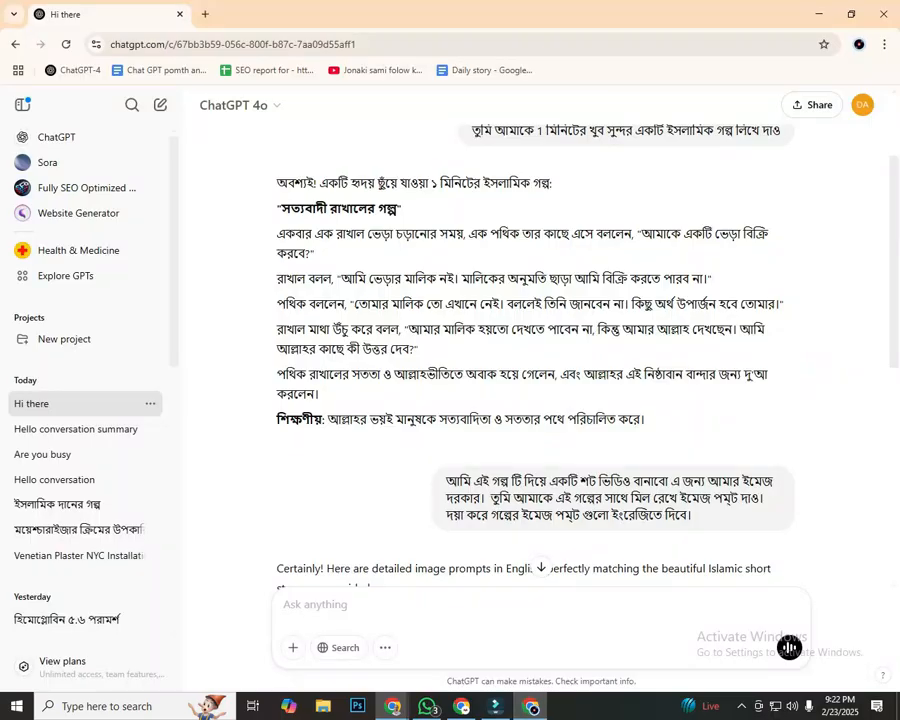
pyautogui.scroll(-4, 540, 400)
pyautogui.moveTo(277, 352); pyautogui.dragTo(774, 371)
pyautogui.hotkey('ctrl', 'c')
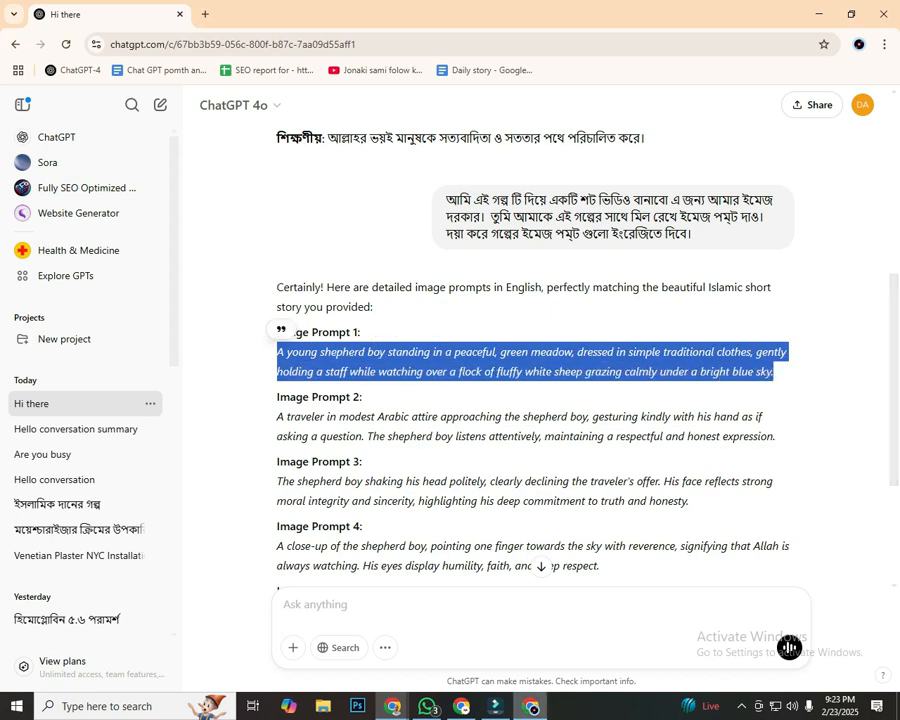
pyautogui.hotkey('alt', 'Tab')
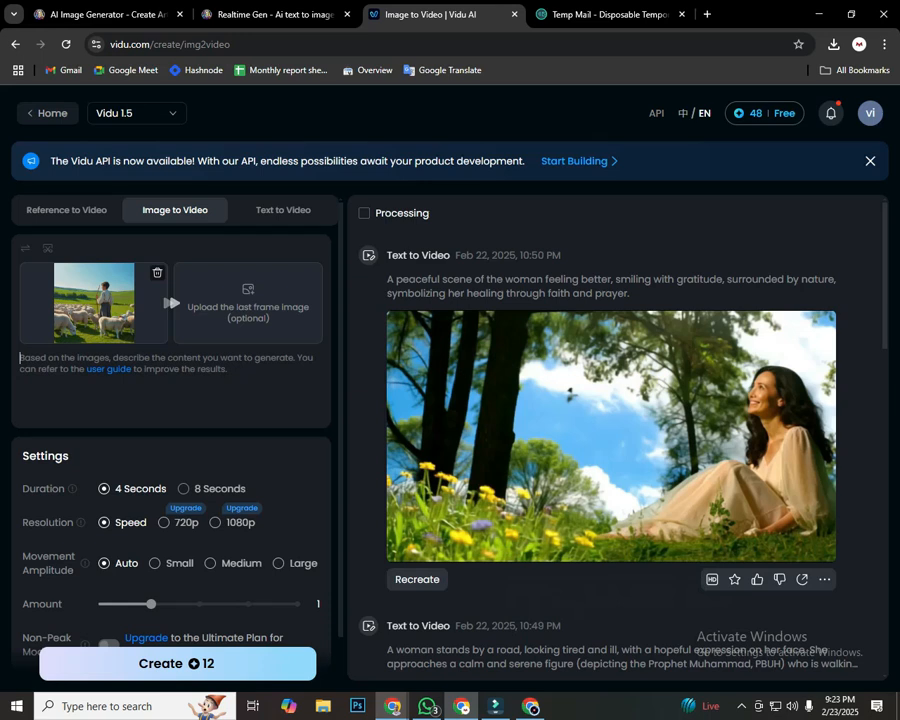
pyautogui.hotkey('ctrl', 'v')
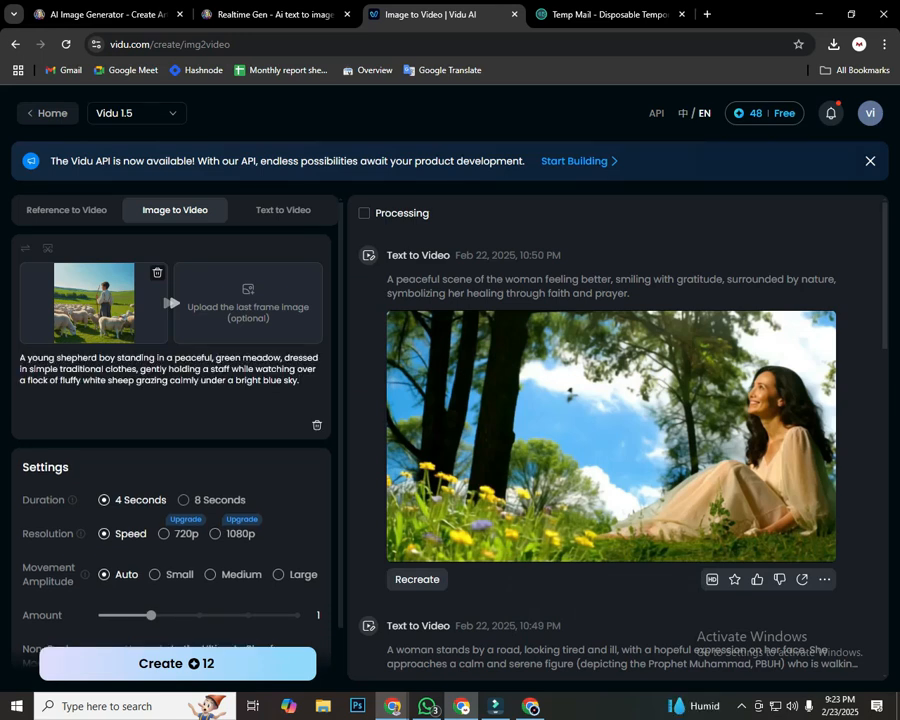
# Generate the shepherd boy video from the uploaded image and prompt, and play back the resulting clip
pyautogui.scroll(-1, 171, 420)
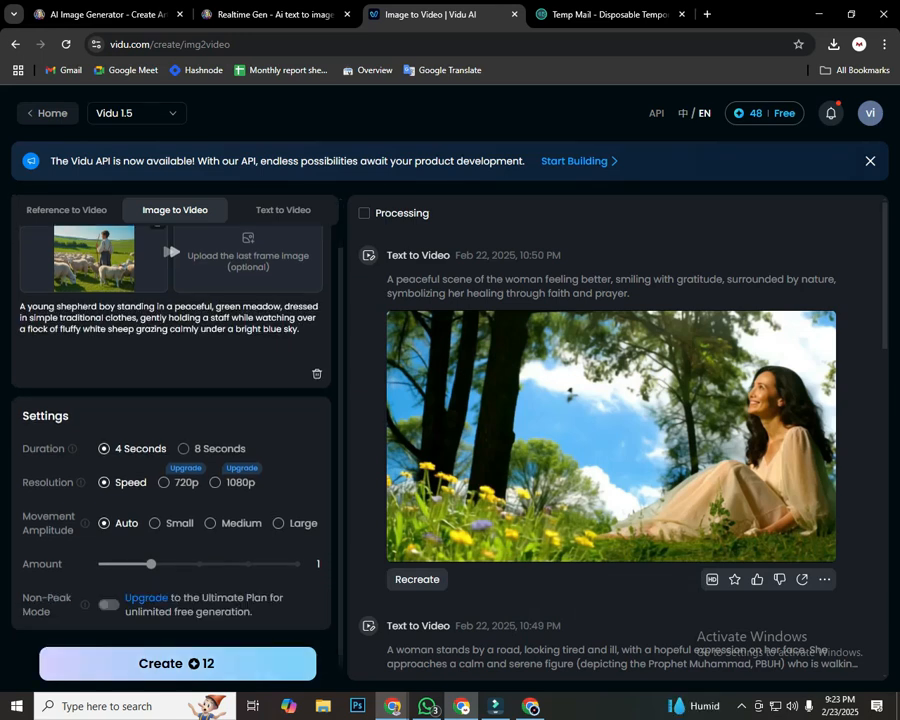
pyautogui.click(178, 664)
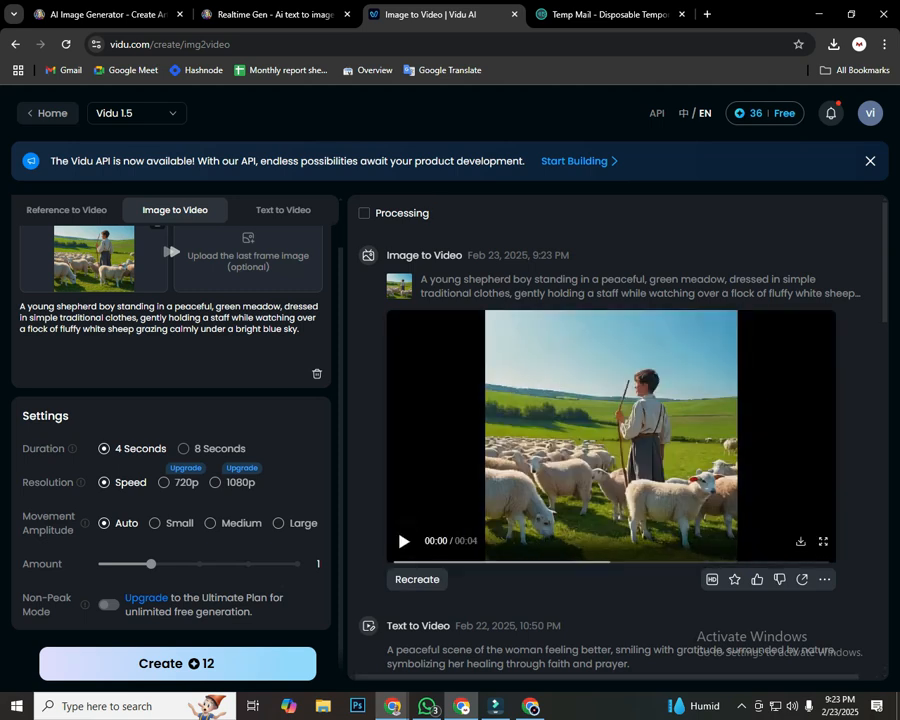
pyautogui.click(404, 541)
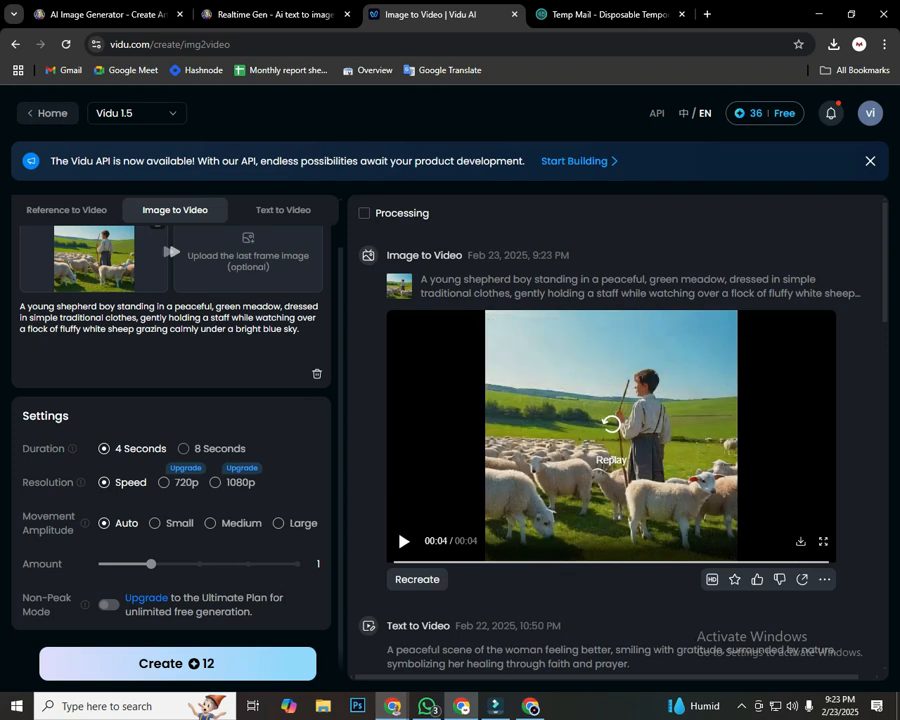
pyautogui.click(404, 541)
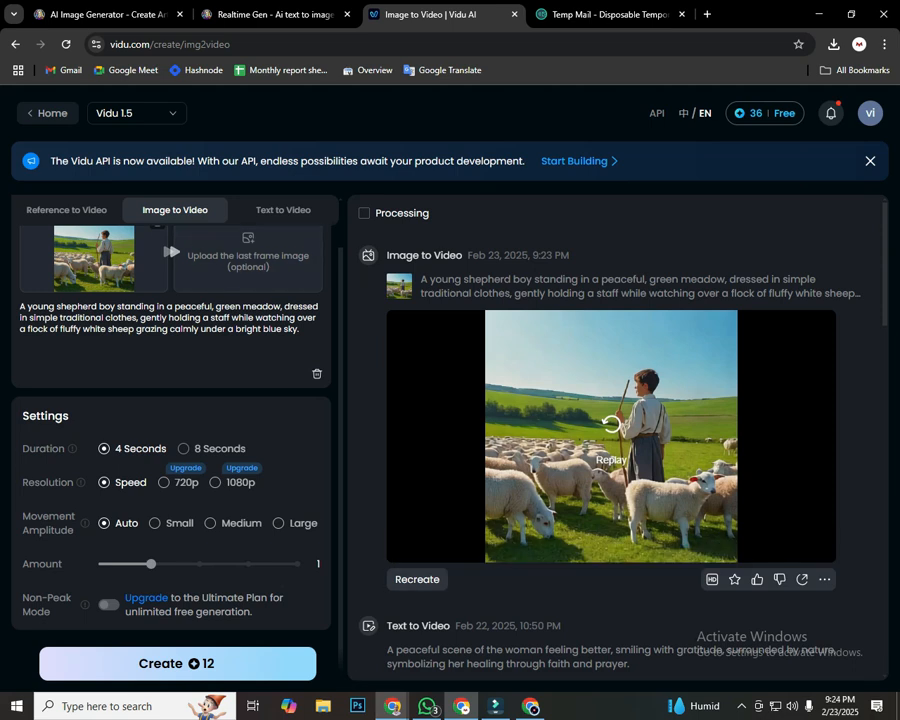
# Upload "image (1)" from Downloads as the last frame image
pyautogui.scroll(1, 170, 420)
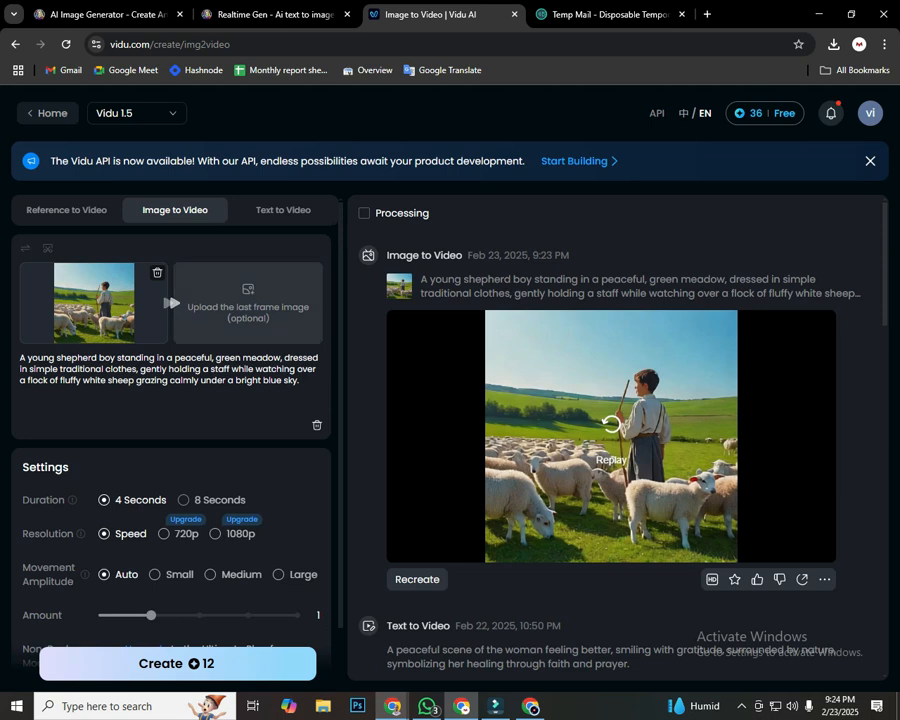
pyautogui.click(248, 300)
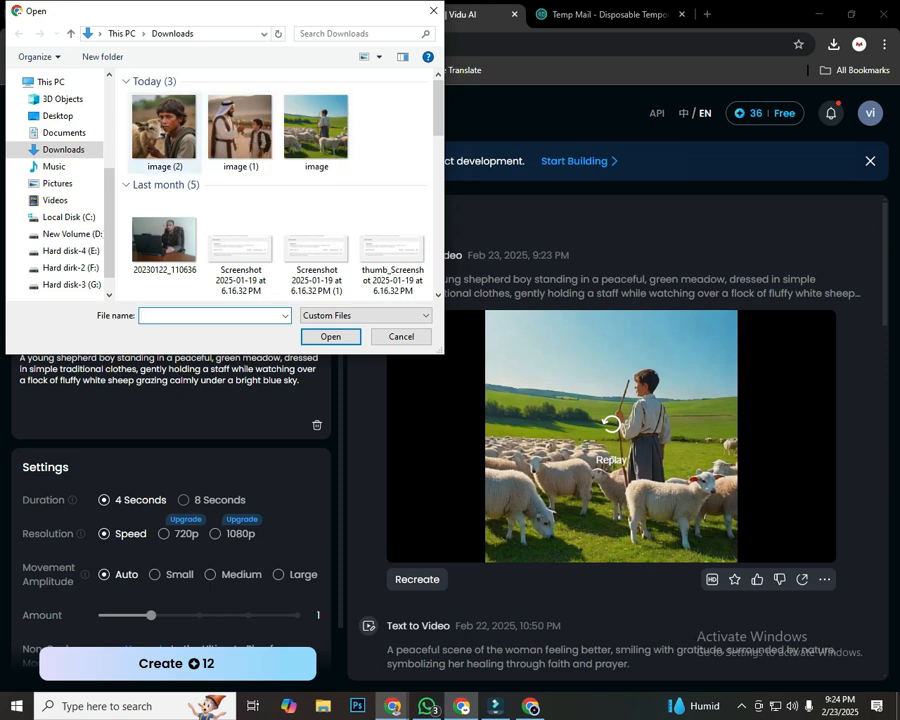
pyautogui.click(240, 127)
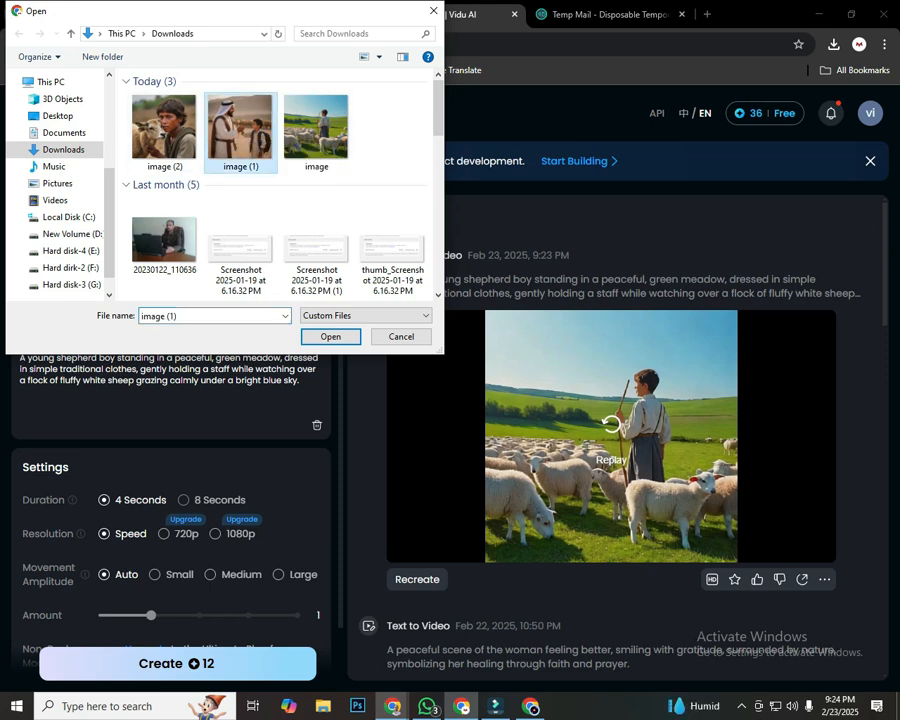
pyautogui.press('Return')
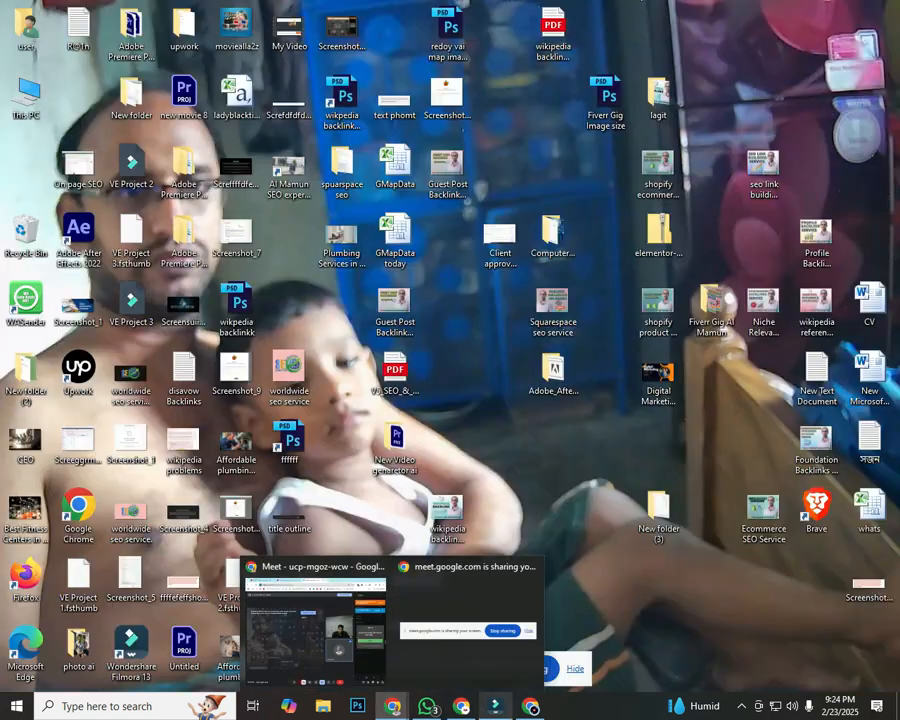
# Copy the text of Image Prompt 2 from ChatGPT and replace the Vidu video description with it
pyautogui.click(530, 706)
pyautogui.click(200, 244)
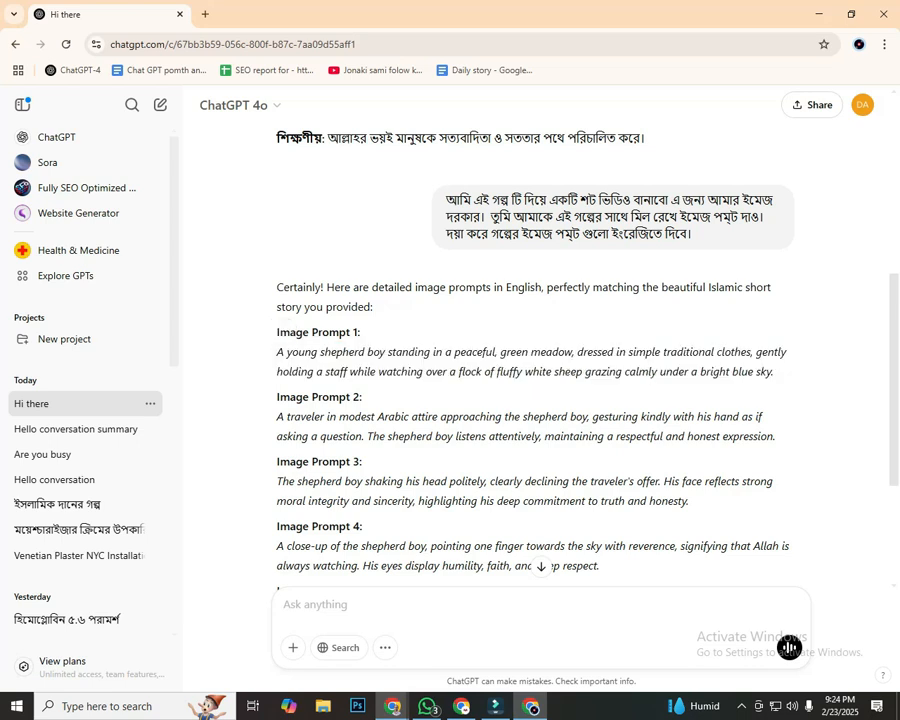
pyautogui.moveTo(277, 416); pyautogui.dragTo(776, 436)
pyautogui.hotkey('ctrl', 'c')
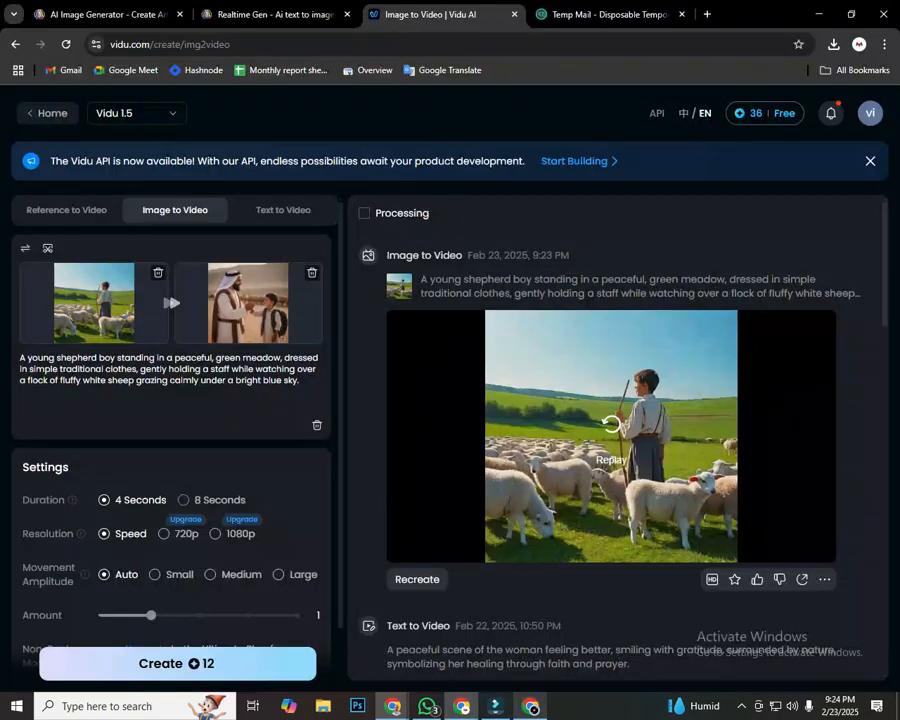
pyautogui.hotkey('alt', 'Tab')
pyautogui.tripleClick(177, 357)
pyautogui.press('BackSpace')
pyautogui.hotkey('ctrl', 'v')
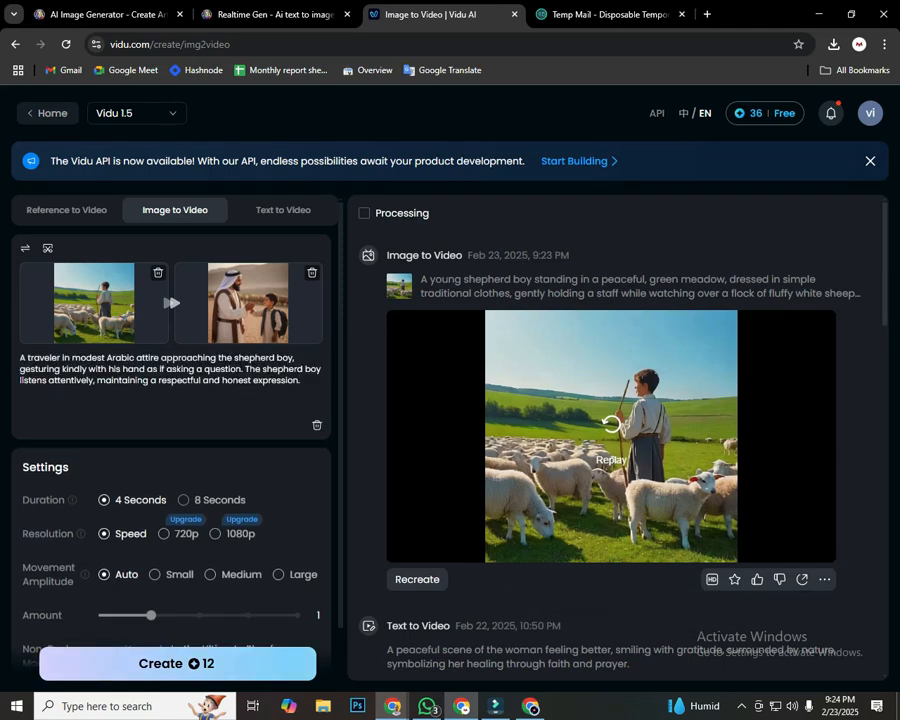
# Generate the traveler and shepherd boy video from the first and last frame images
pyautogui.click(178, 664)
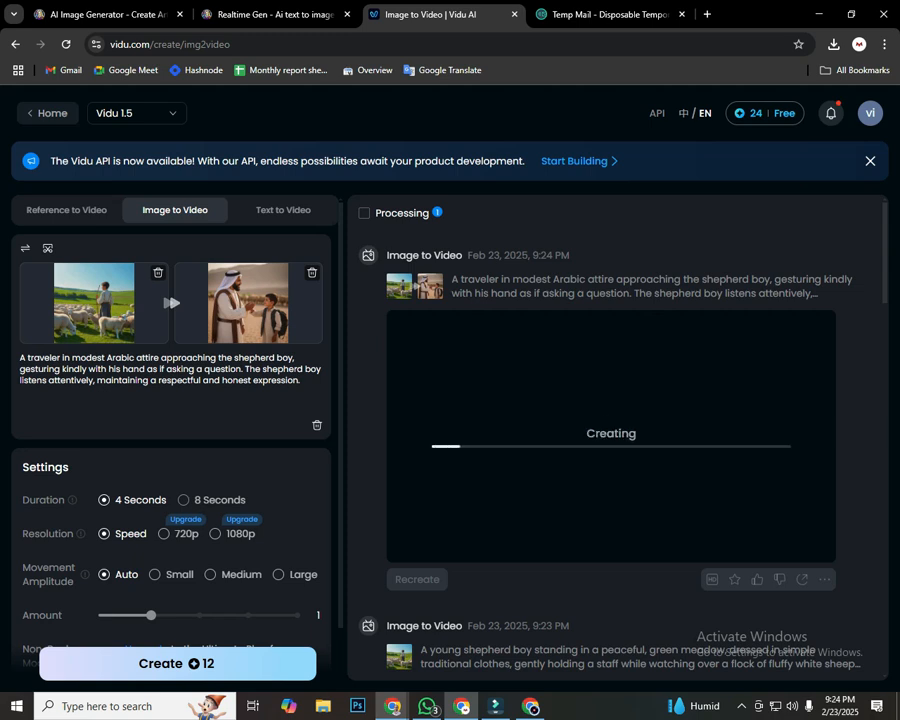
pyautogui.scroll(-3, 615, 440)
pyautogui.scroll(3, 615, 440)
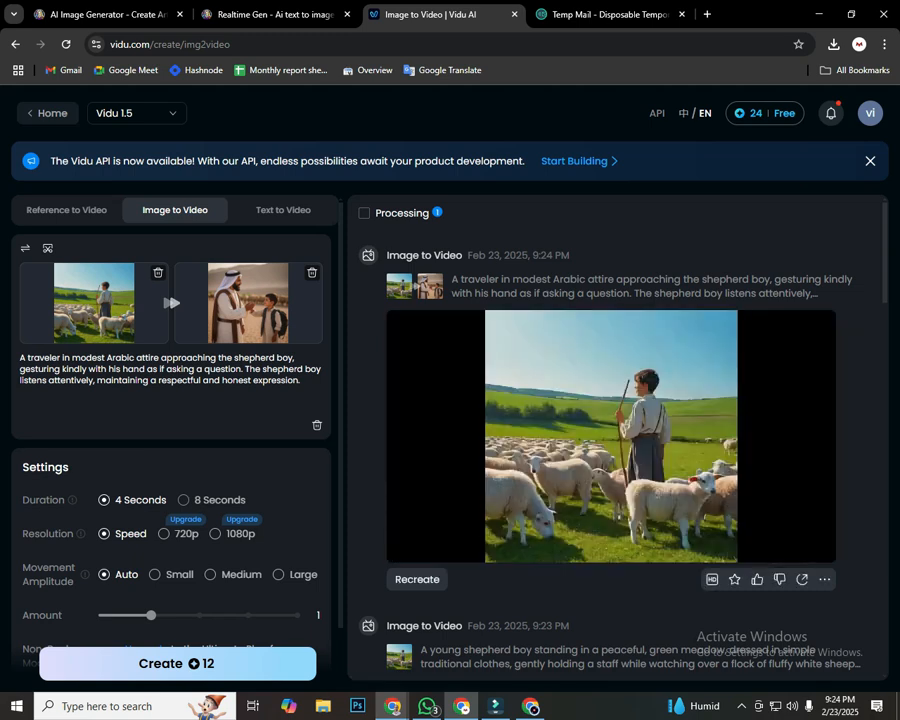
# Remove both frame images, upload "image (1)" from Downloads as the starting image, and generate the video with the same description
pyautogui.click(157, 272)
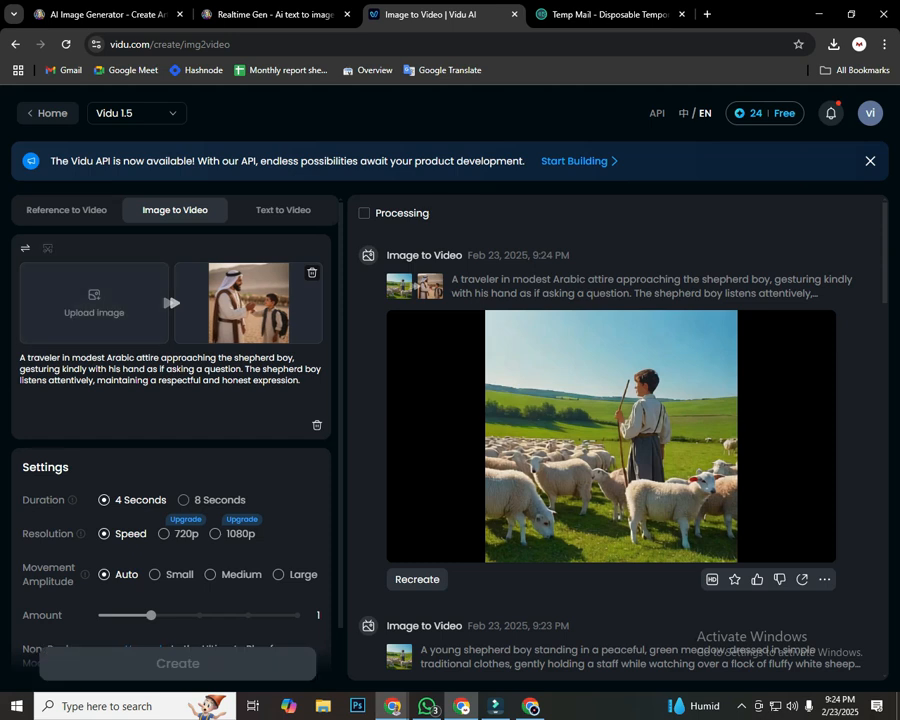
pyautogui.click(312, 272)
pyautogui.click(94, 303)
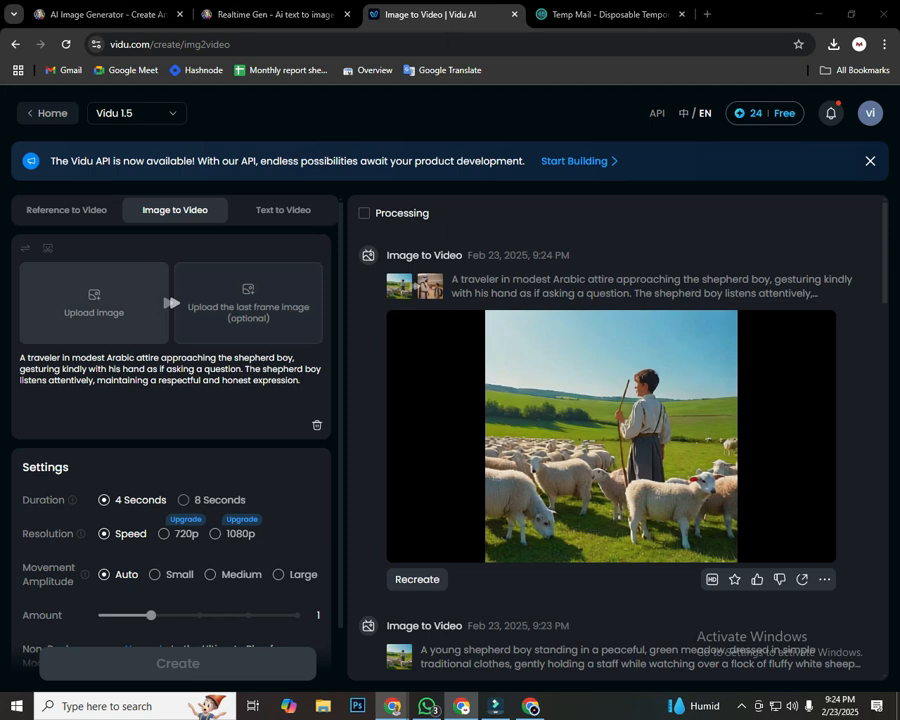
pyautogui.click(240, 128)
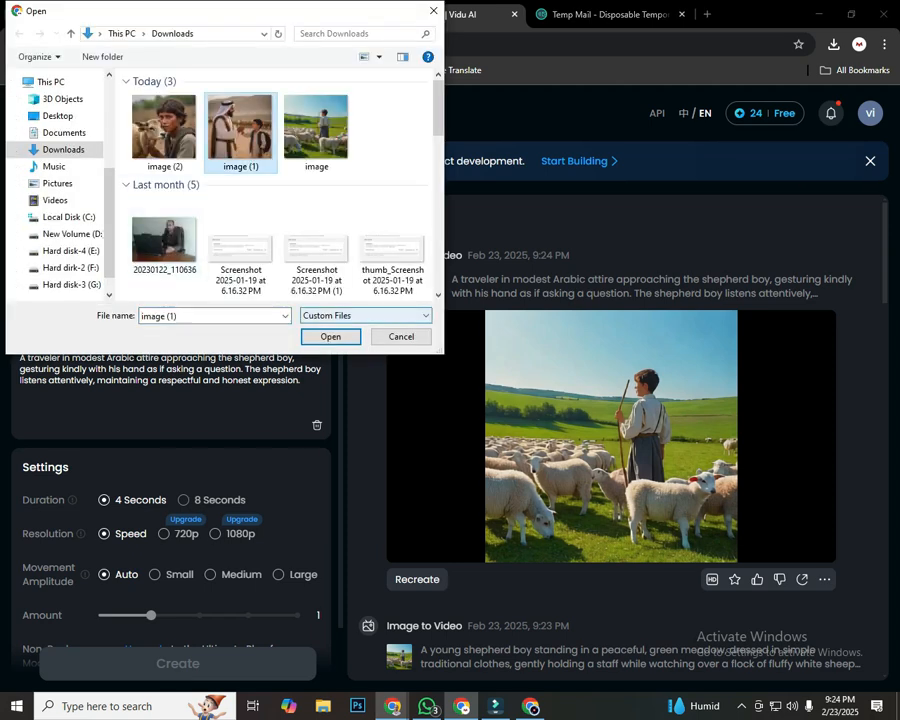
pyautogui.press('Return')
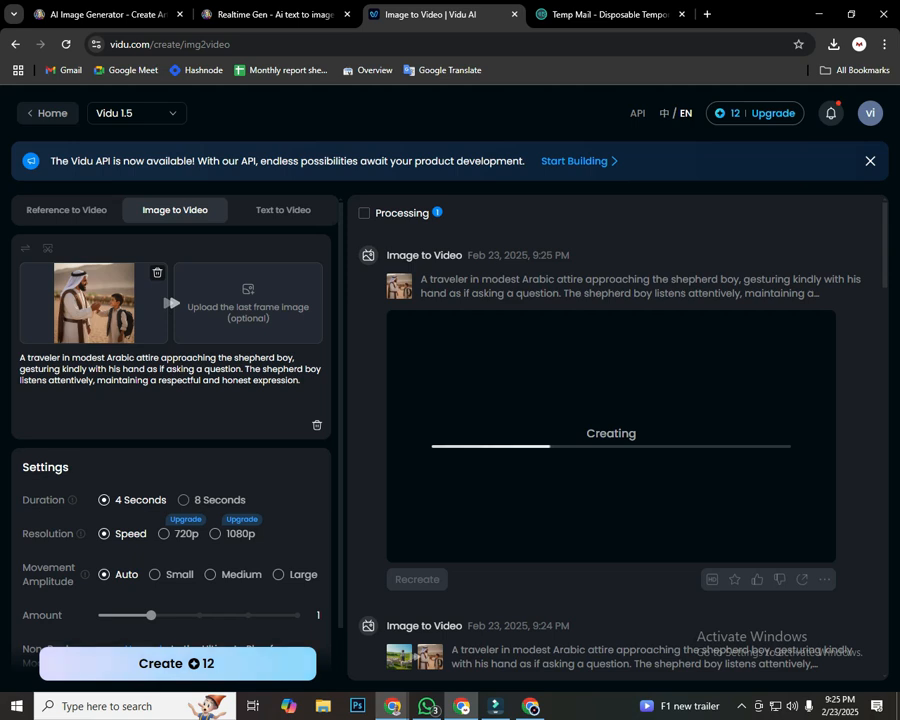
# Play back the new clip made from the traveler and shepherd boy image alone
pyautogui.moveTo(728, 113)
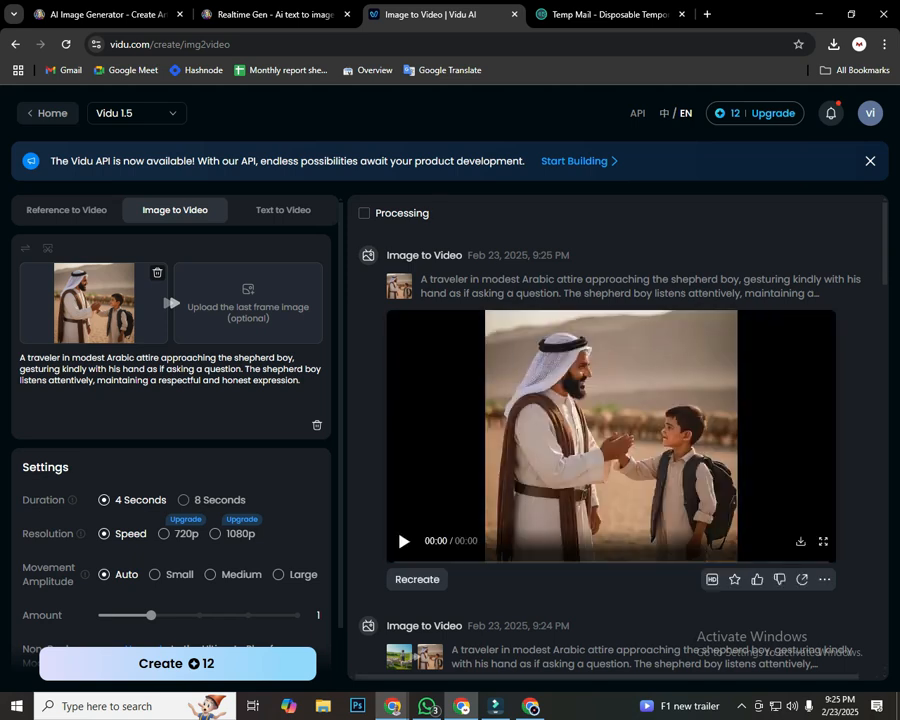
pyautogui.click(403, 541)
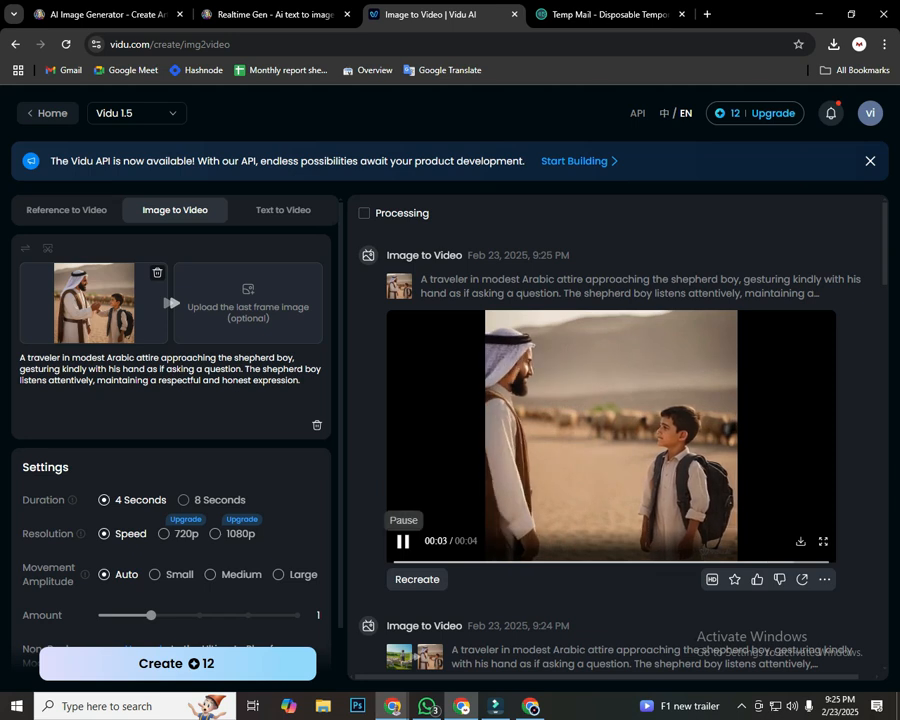
pyautogui.click(403, 541)
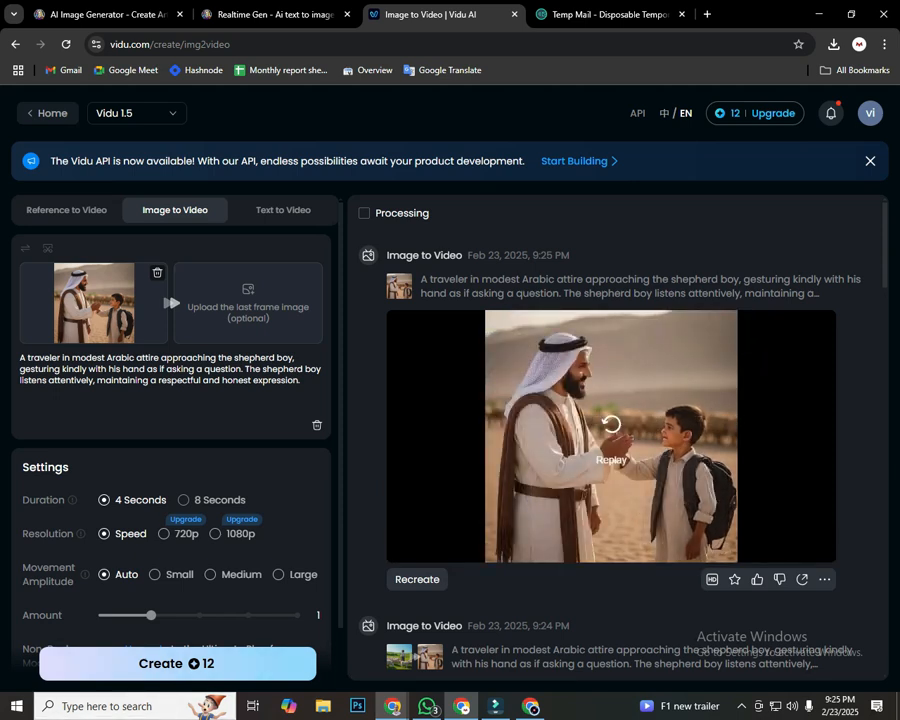
# Draw red arrows on a screen capture across the generated clip and toward the Text to Video mode, and discard the capture
pyautogui.press('Print')
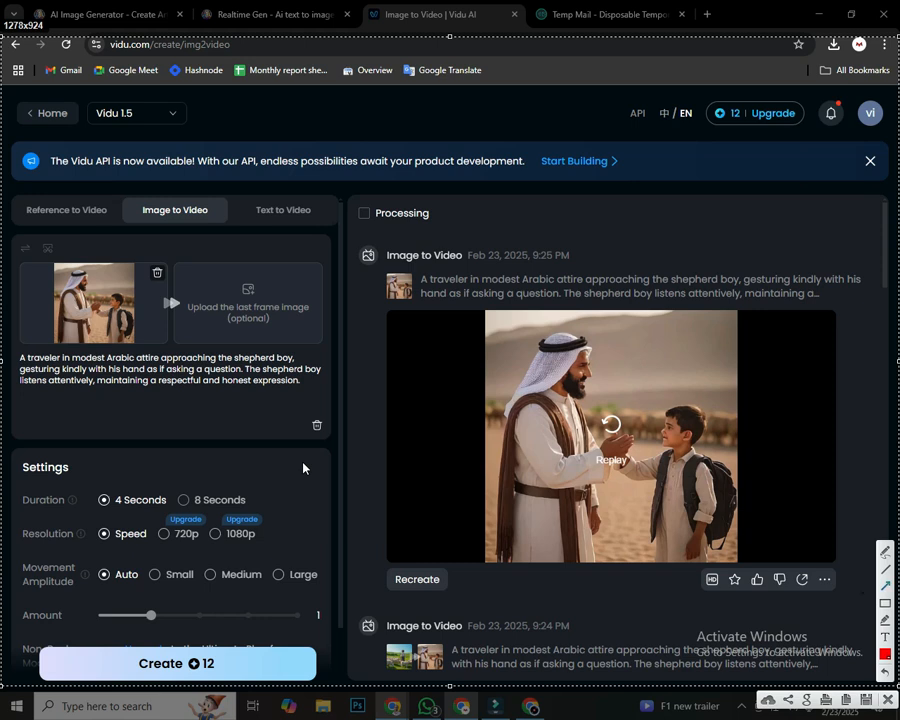
pyautogui.moveTo(235, 355); pyautogui.dragTo(275, 225)
pyautogui.moveTo(665, 347); pyautogui.dragTo(577, 489)
pyautogui.moveTo(537, 373); pyautogui.dragTo(657, 502)
pyautogui.moveTo(488, 453); pyautogui.dragTo(703, 453)
pyautogui.moveTo(673, 357); pyautogui.dragTo(614, 491)
pyautogui.moveTo(545, 316); pyautogui.dragTo(668, 469)
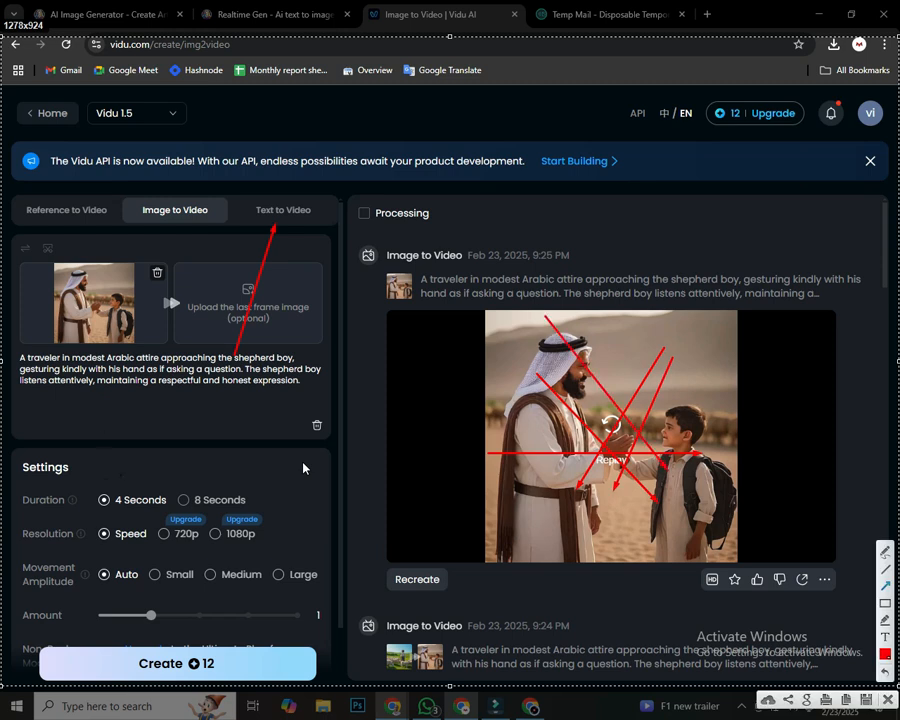
pyautogui.moveTo(40, 483); pyautogui.dragTo(272, 220)
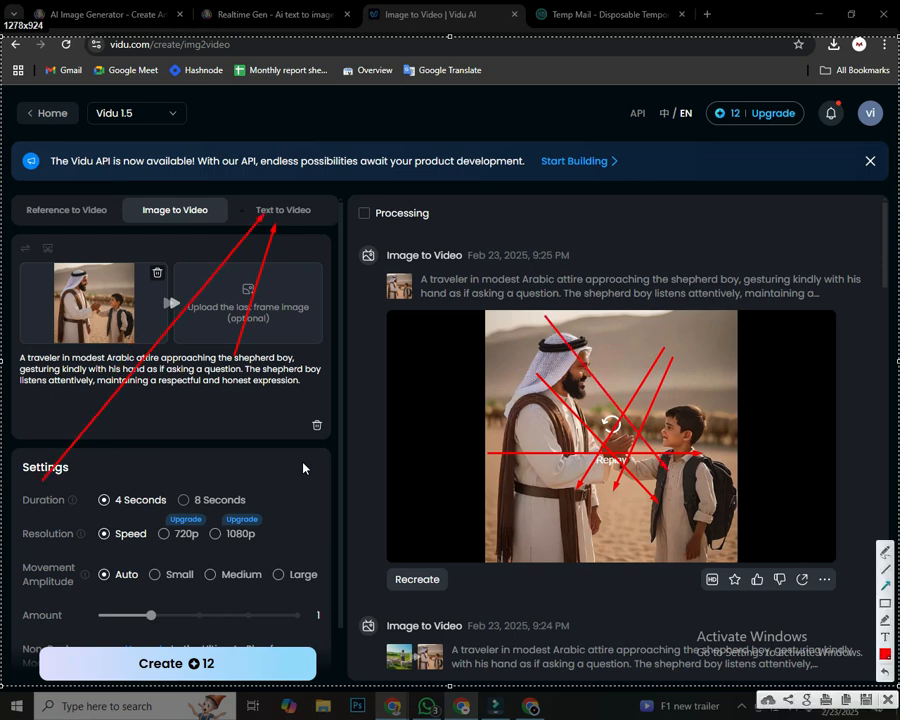
pyautogui.press('Escape')
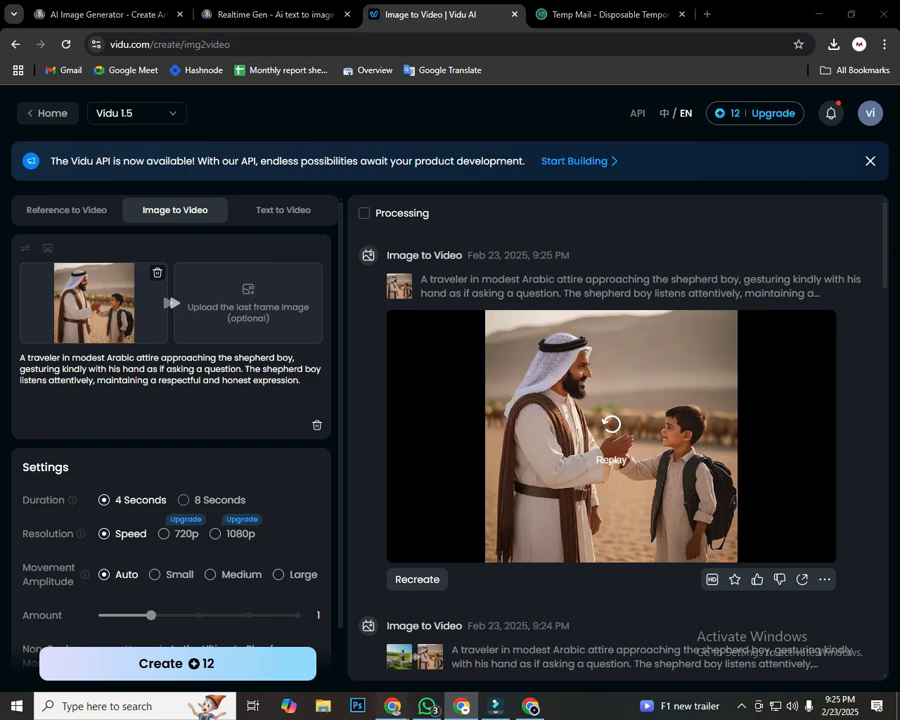
# Switch to the ChatGPT conversation and copy the text of Image Prompt 1
pyautogui.moveTo(393, 706)
pyautogui.click(315, 630)
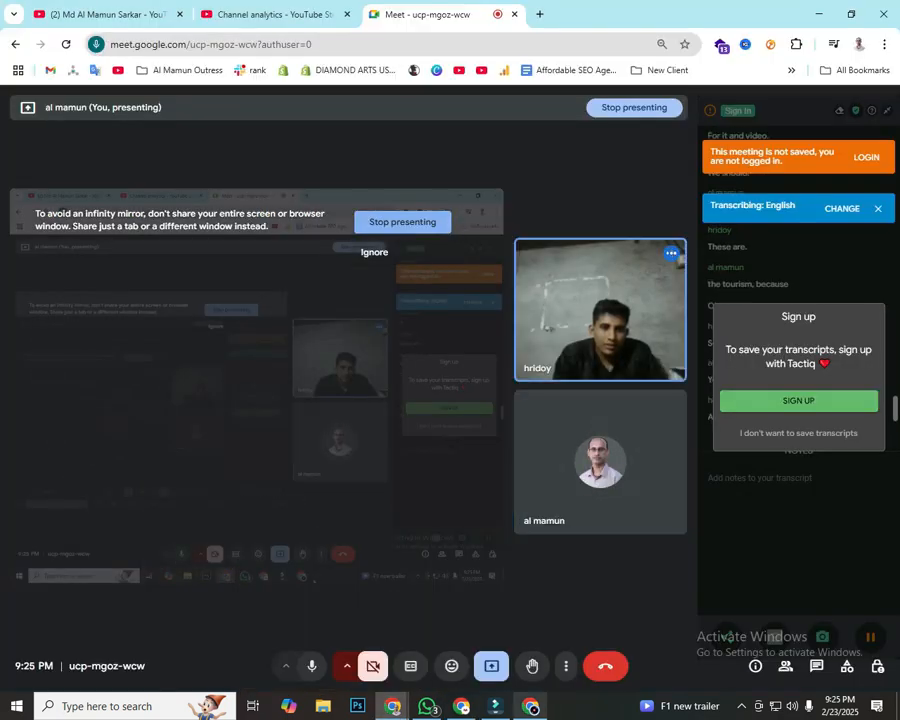
pyautogui.click(530, 706)
pyautogui.click(560, 462)
pyautogui.scroll(-2, 560, 462)
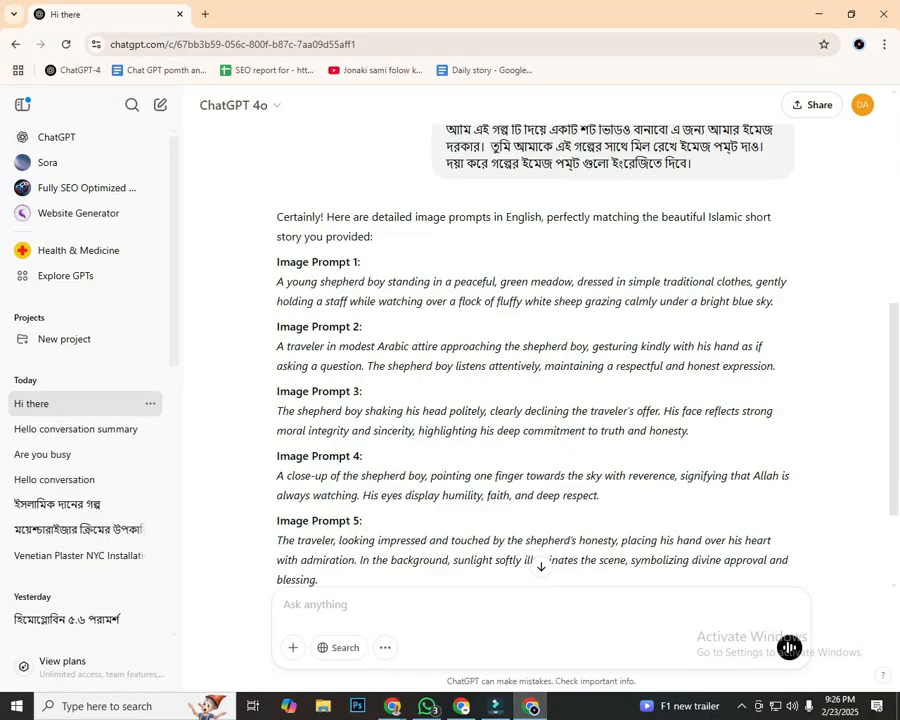
pyautogui.scroll(2, 540, 350)
pyautogui.moveTo(277, 352); pyautogui.dragTo(774, 371)
pyautogui.hotkey('ctrl', 'c')
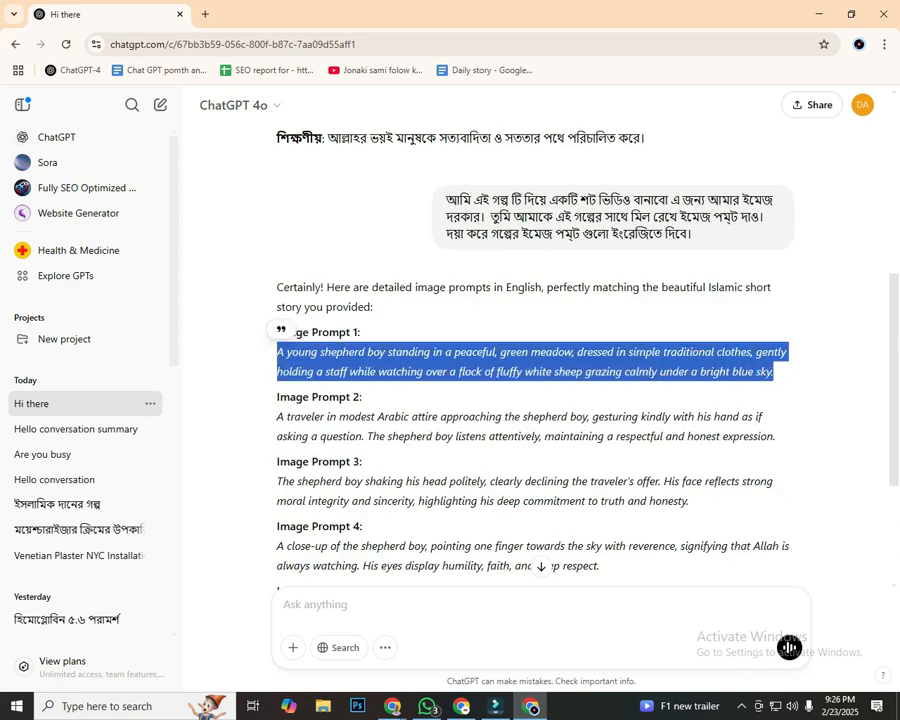
# Return to Vidu, generate a Text to Video clip from the copied shepherd boy prompt, and play it back
pyautogui.hotkey('alt', 'Tab')
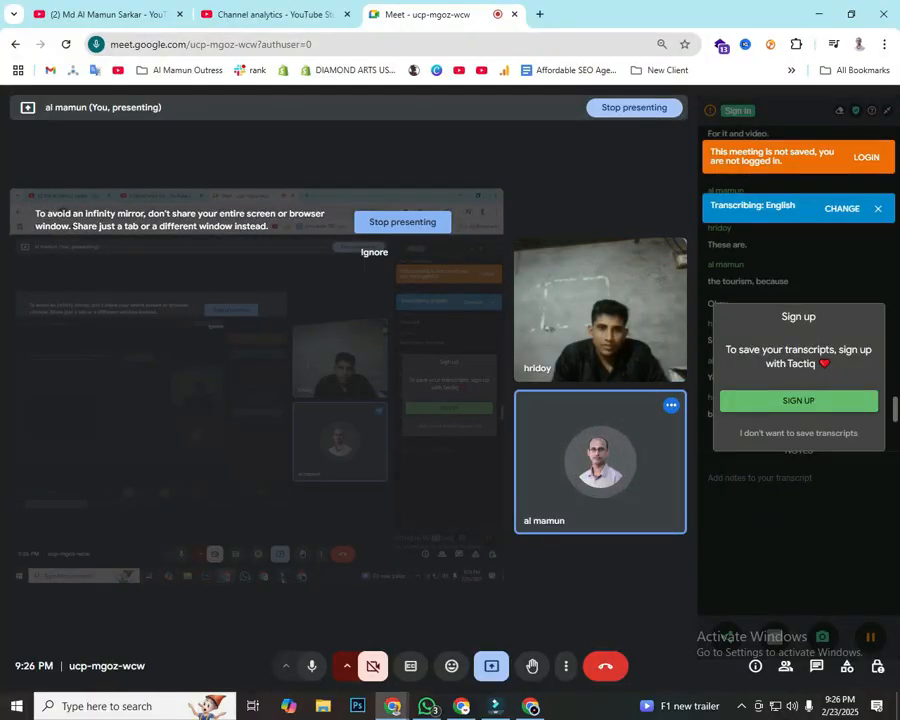
pyautogui.hotkey('alt', 'Tab')
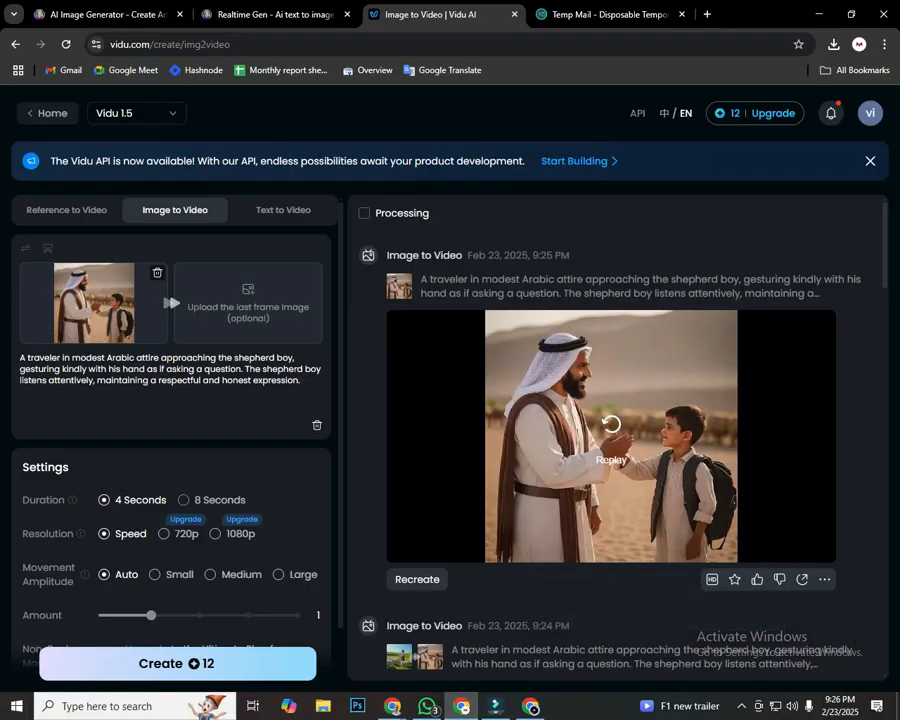
pyautogui.click(283, 210)
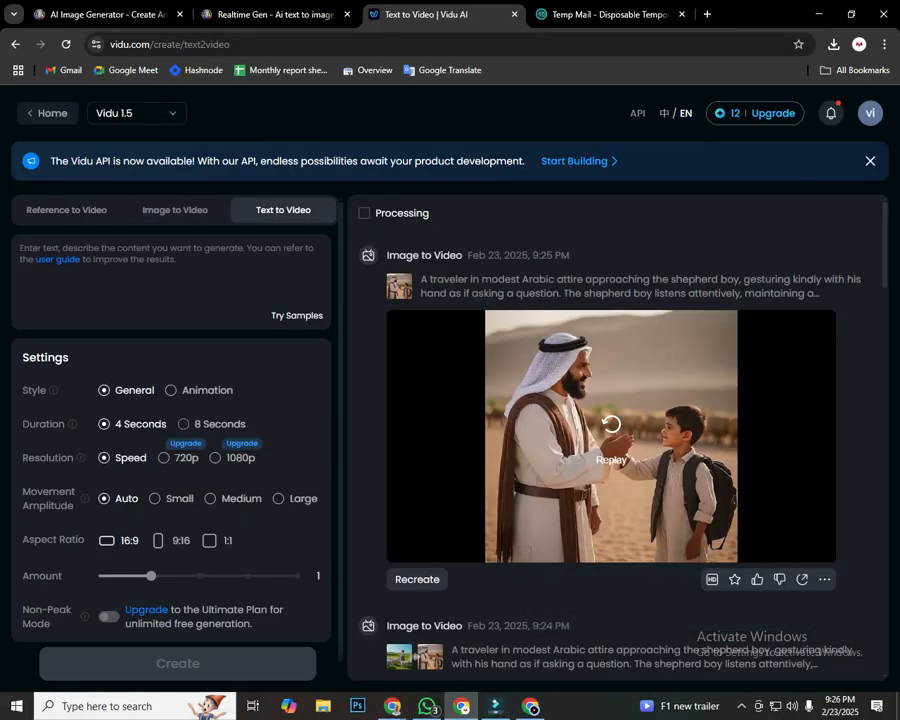
pyautogui.hotkey('ctrl', 'v')
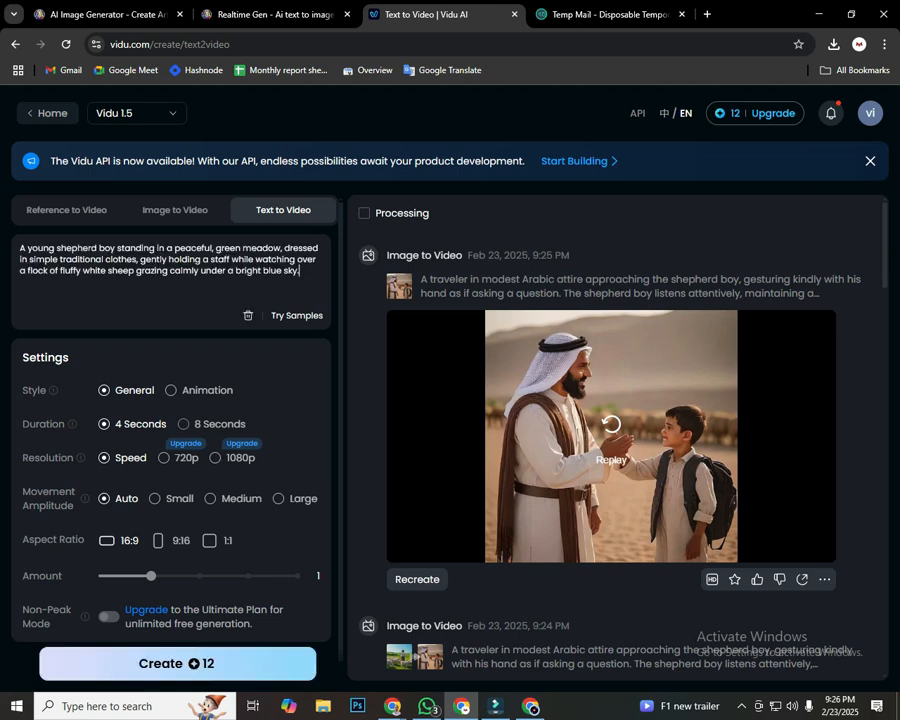
pyautogui.click(178, 664)
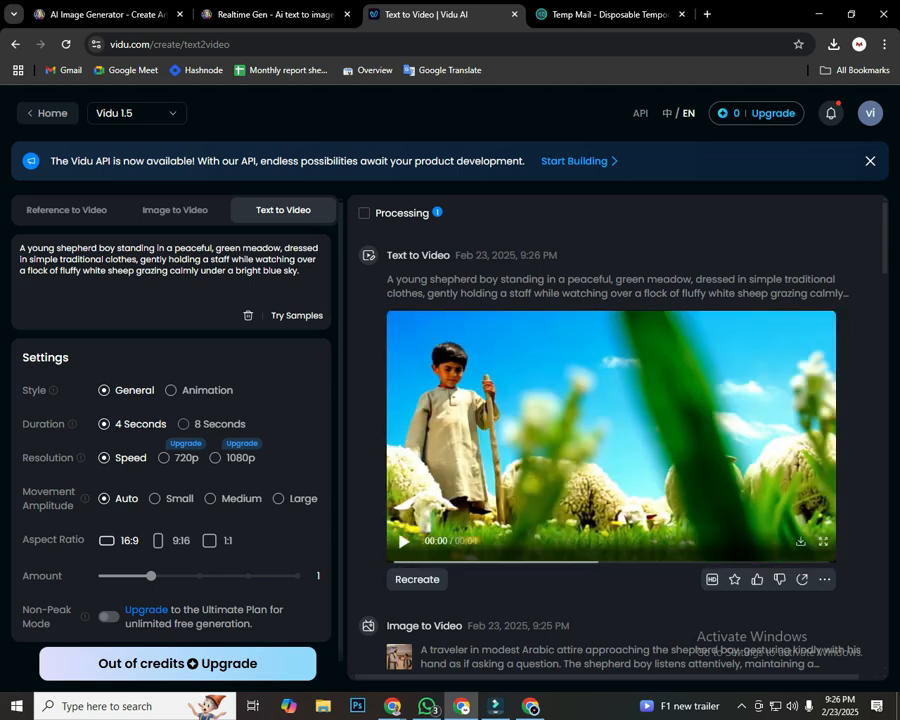
pyautogui.click(404, 541)
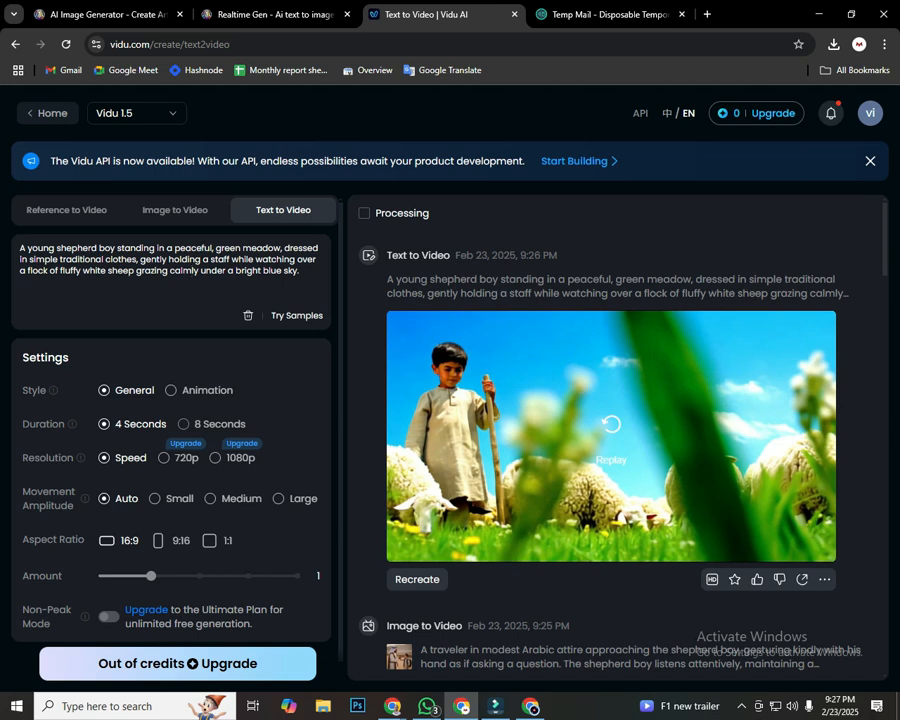
# Look at the Logout option of the Vidu account, and delete the current temporary email address in Temp Mail
pyautogui.click(870, 113)
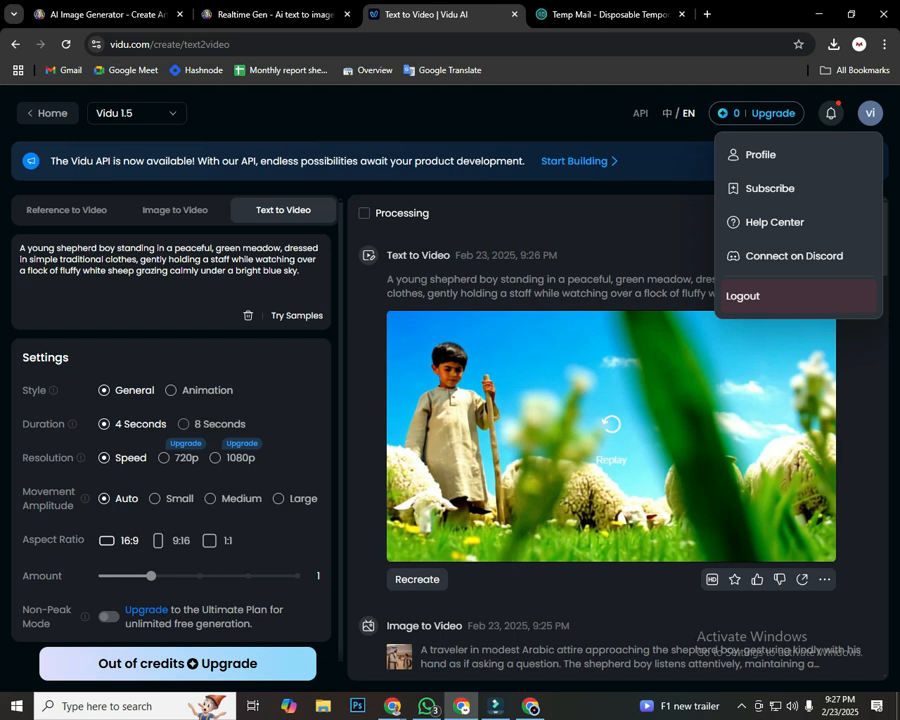
pyautogui.hotkey('ctrl', 'Tab')
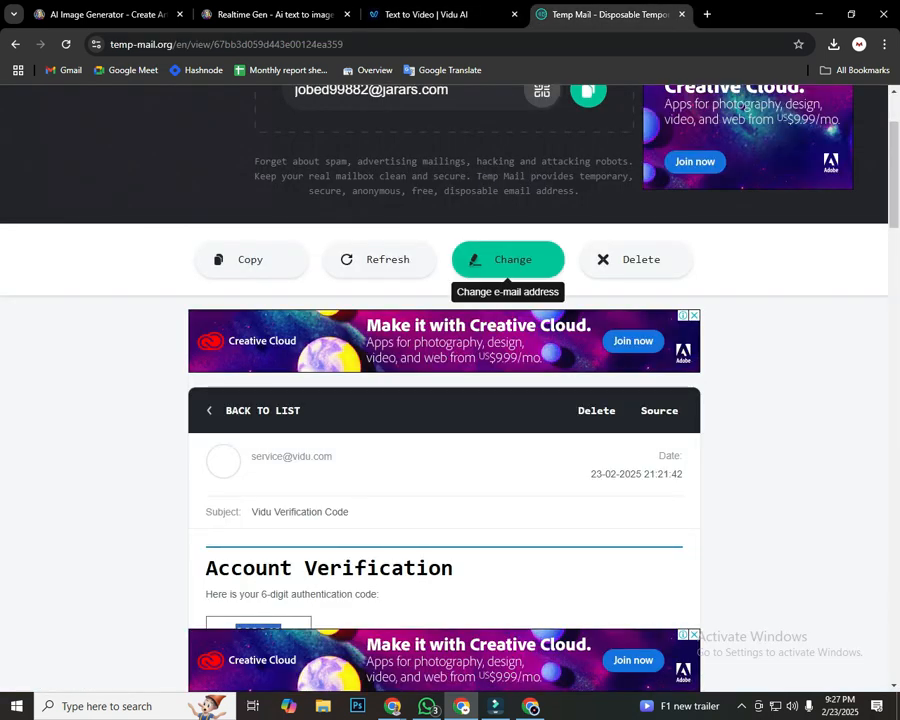
pyautogui.click(636, 259)
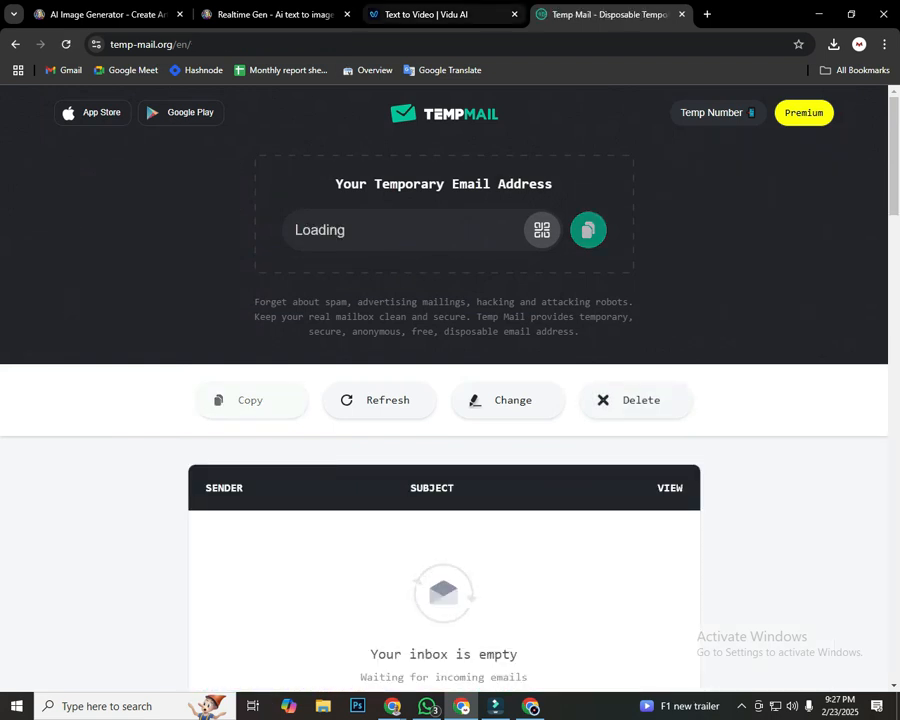
# Return to Vidu and mark the download option of the traveler clip with four red arrows on a copied screen capture
pyautogui.hotkey('ctrl', 'shift', 'Tab')
pyautogui.scroll(-3, 611, 400)
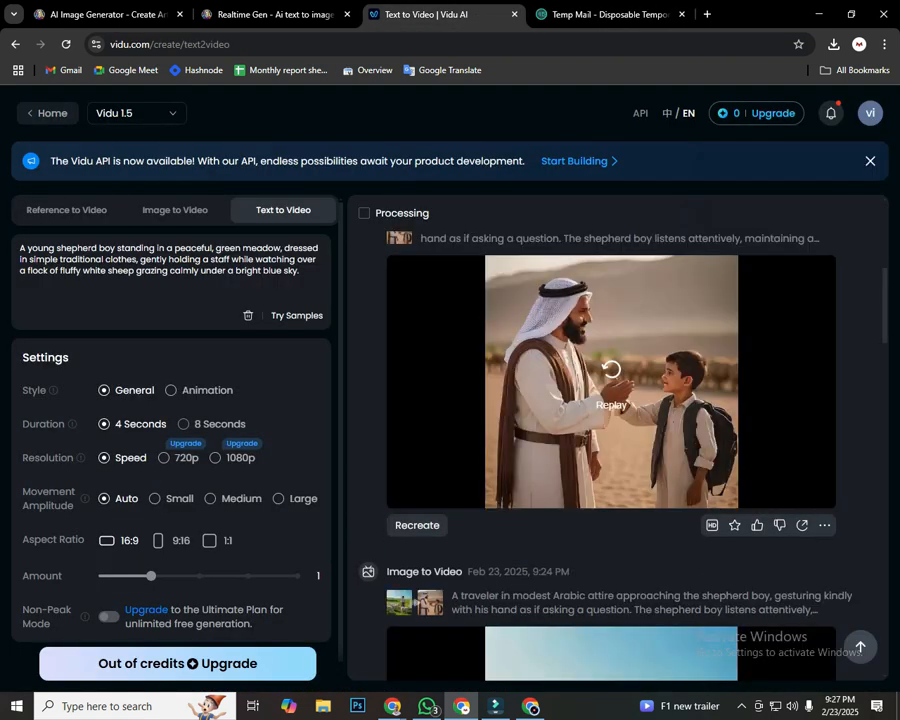
pyautogui.scroll(-1, 611, 400)
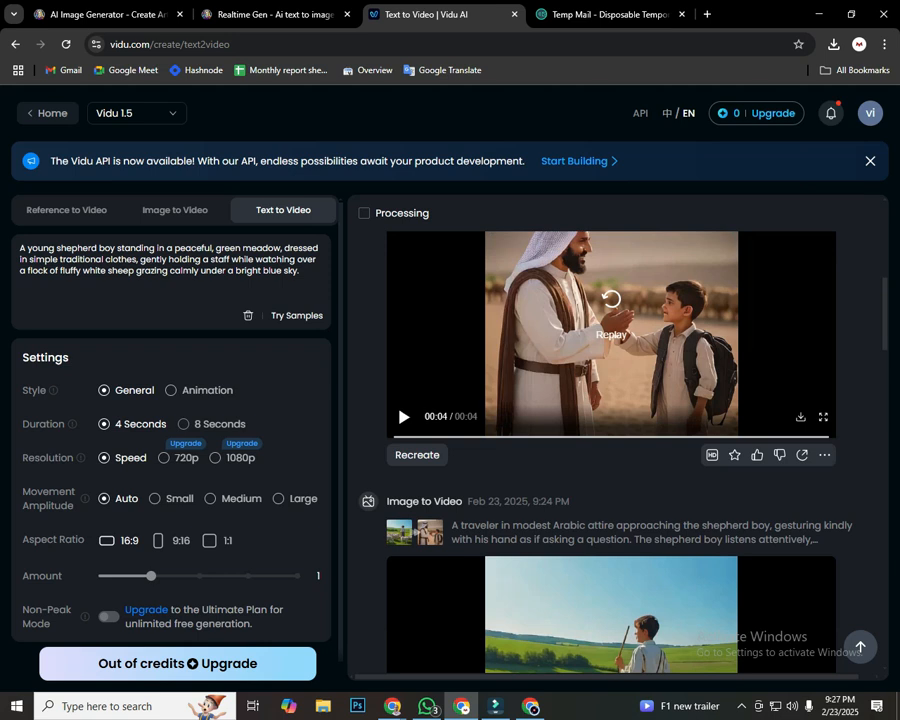
pyautogui.press('Print')
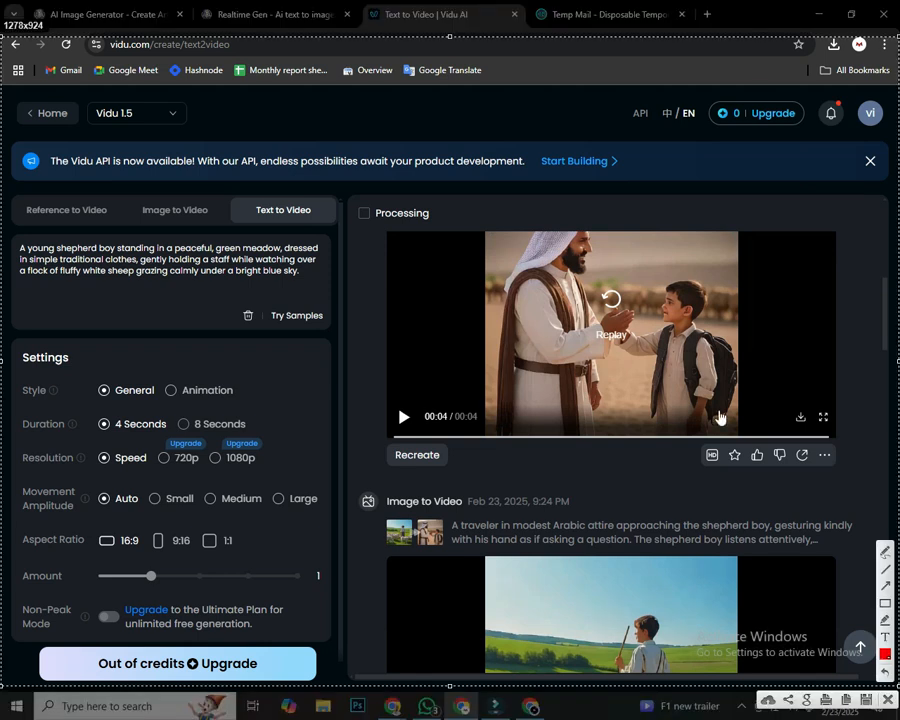
pyautogui.moveTo(560, 580); pyautogui.dragTo(785, 428)
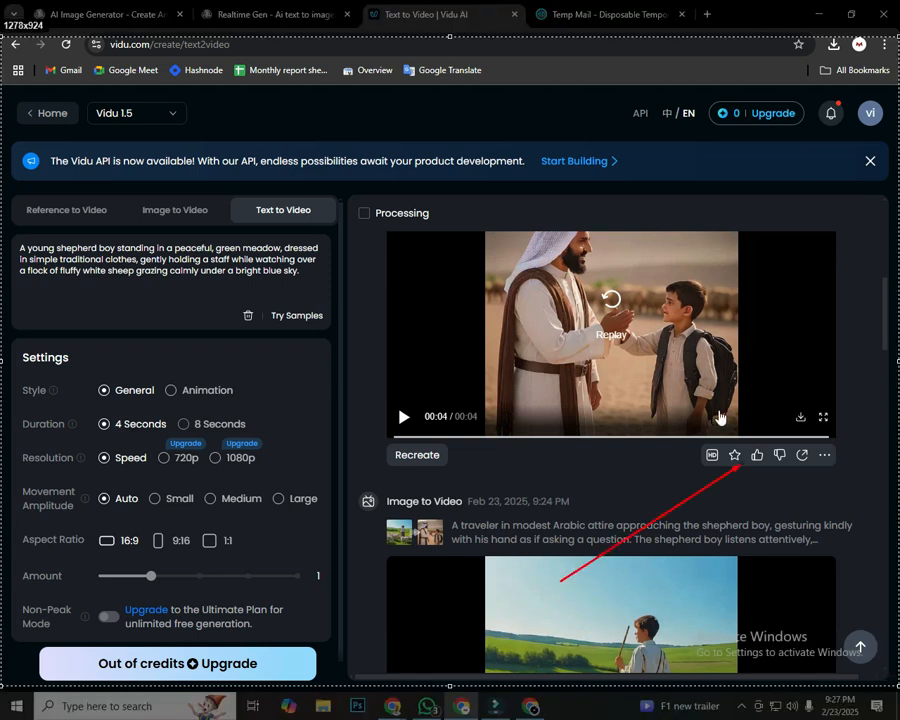
pyautogui.moveTo(866, 300); pyautogui.dragTo(801, 418)
pyautogui.moveTo(762, 335); pyautogui.dragTo(800, 419)
pyautogui.moveTo(835, 485); pyautogui.dragTo(806, 426)
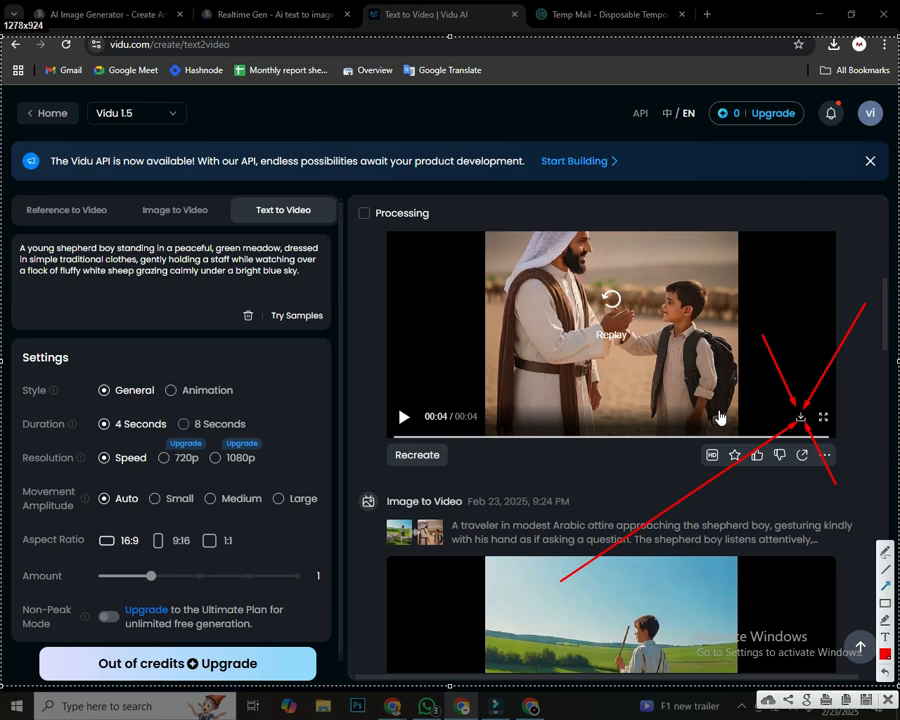
pyautogui.hotkey('ctrl', 'c')
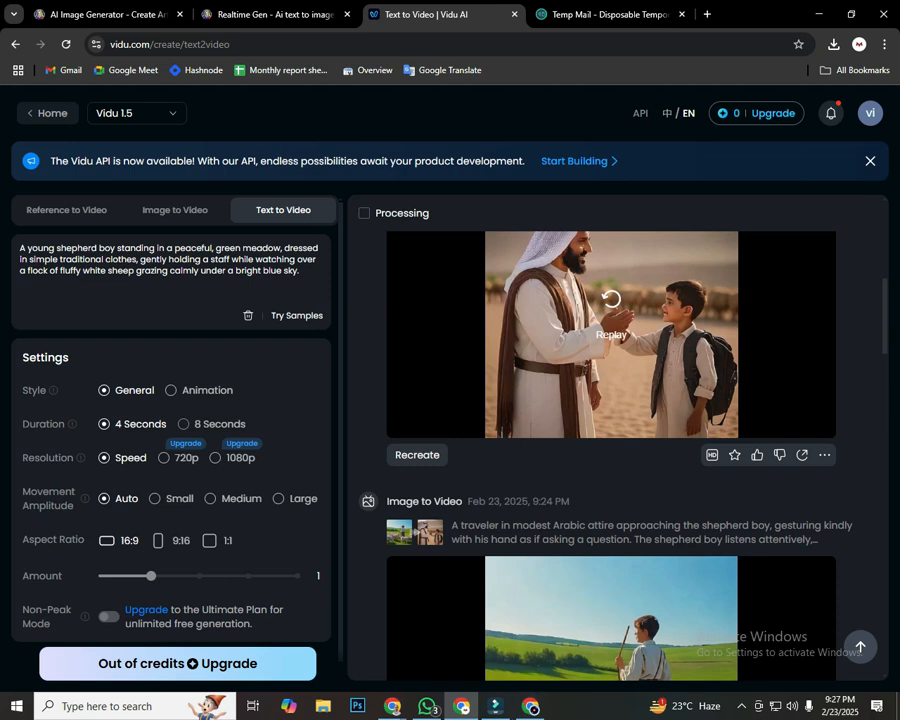
pyautogui.moveTo(393, 706)
pyautogui.click(313, 620)
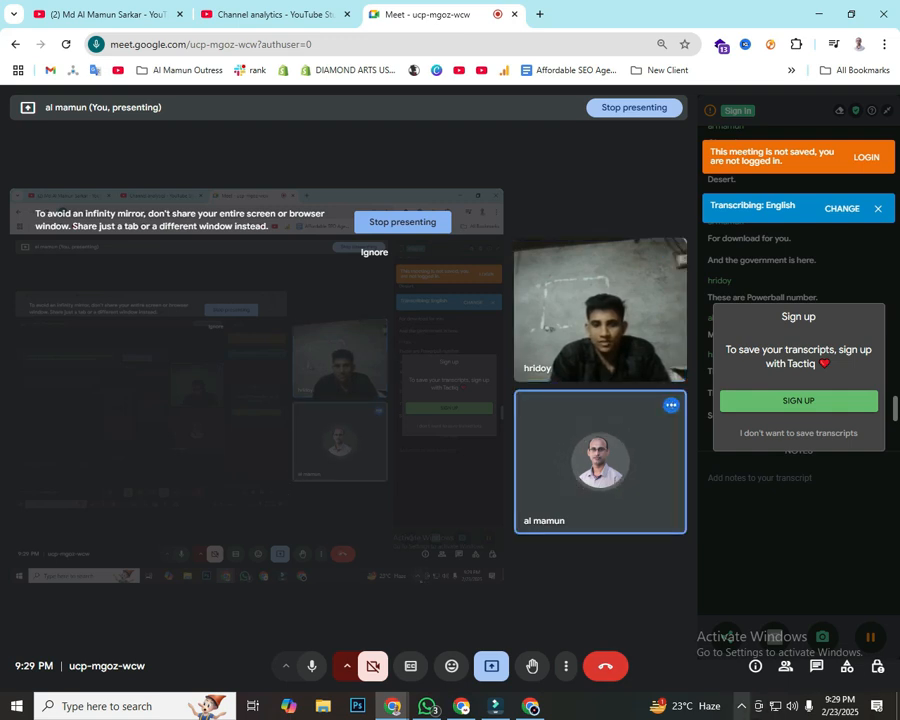
pyautogui.click(741, 706)
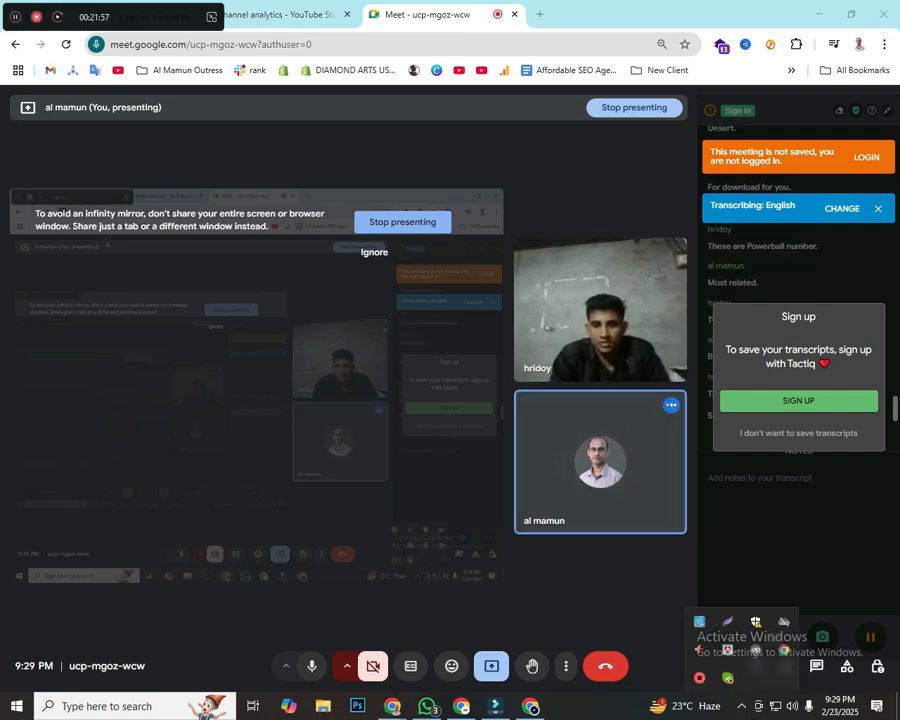